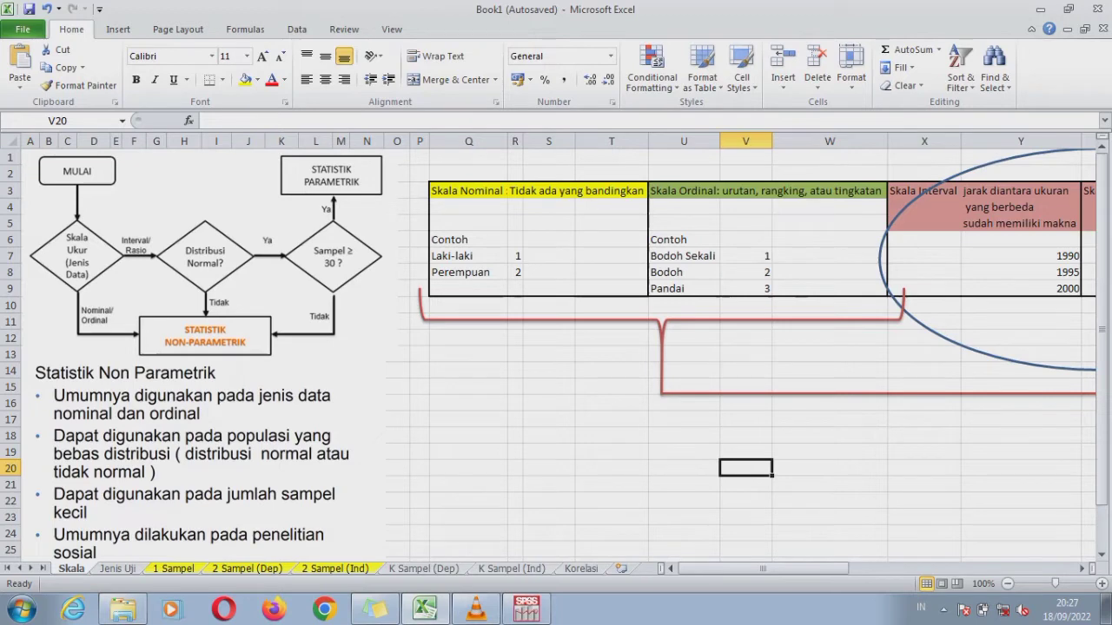
Step: Examine the Skala sheet's path from nominal and ordinal scales to the UJI NON PARAMETRIK box
key("Right")
key("Right")
key("Right")
key("Right")
key("Right")
key("Right")
key("Right")
key("Right")
key("Right")
key("Right")
key("Right")
key("Right")
key("Right")
key("Right")
key("Right")
key("Right")
key("Right")
key("Right")
key("Right")
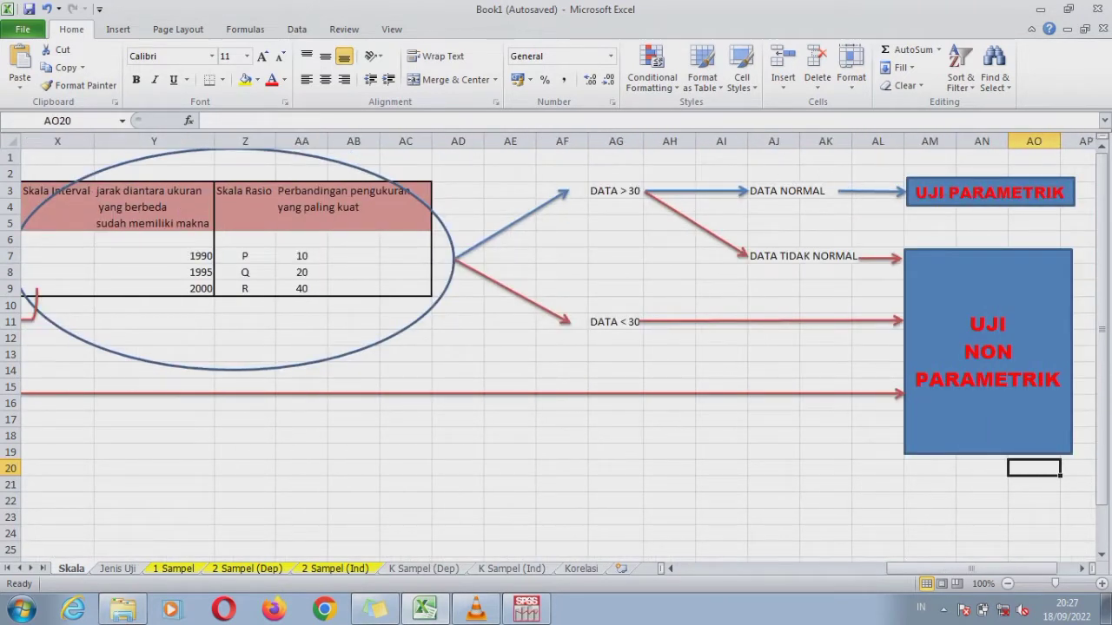
left_click(988, 417)
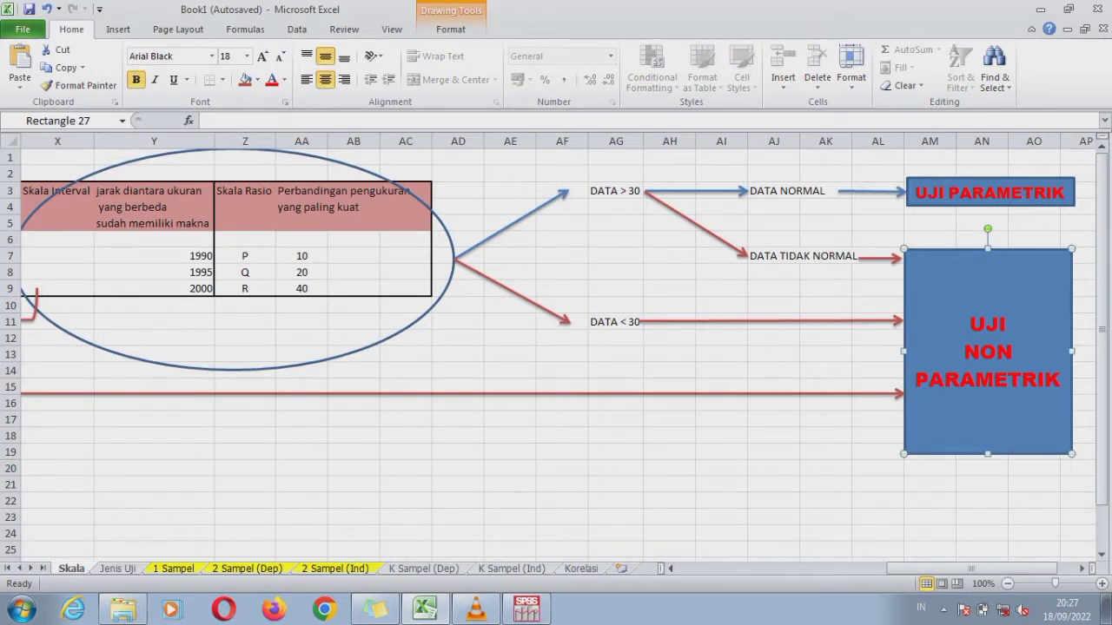
Step: Trace the interval and ratio scale branches through sample size and normality to the parametric and non-parametric test boxes
left_click(57, 191)
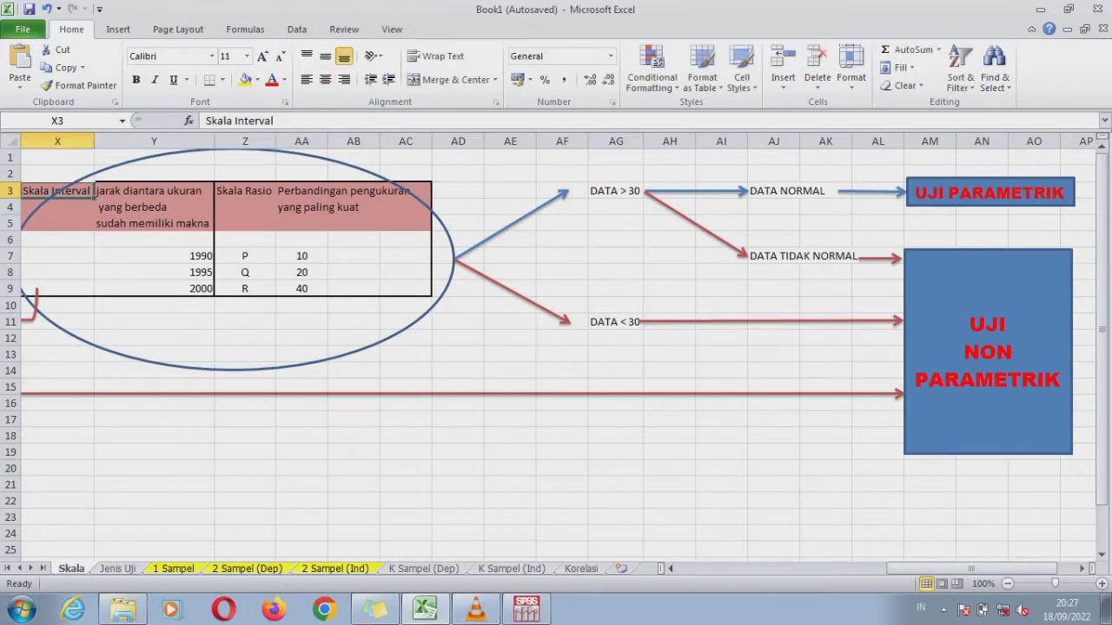
left_click(245, 191)
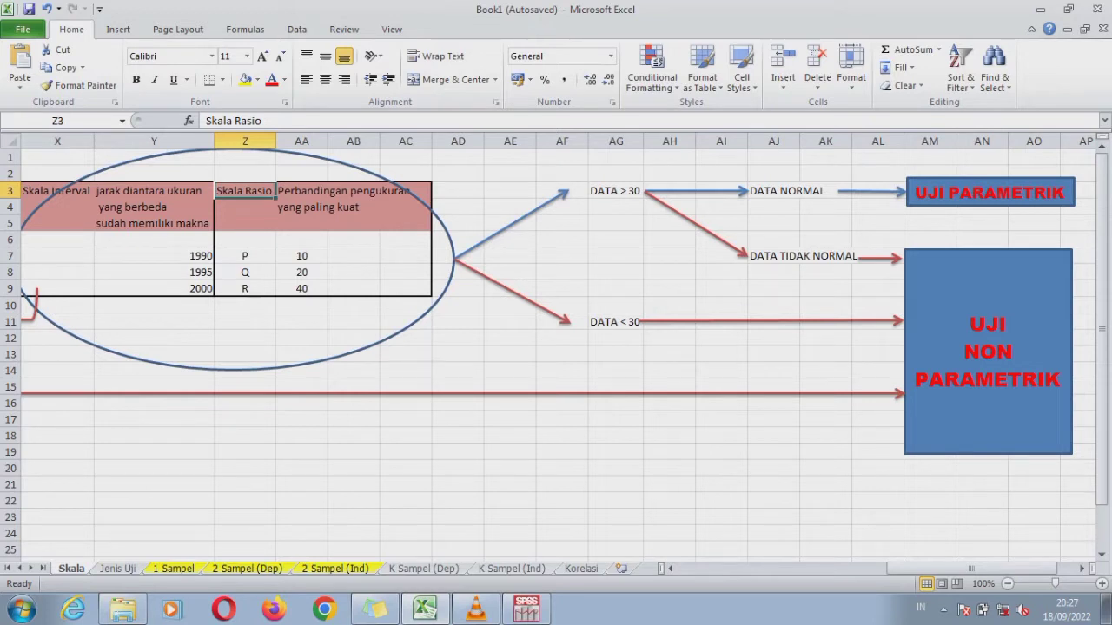
left_click(615, 323)
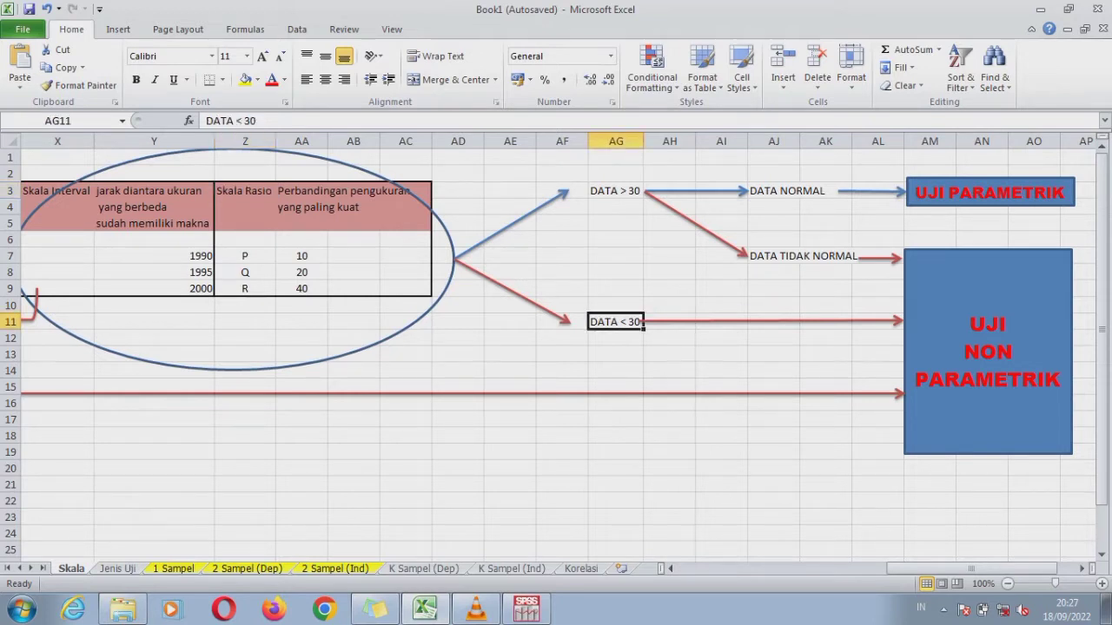
left_click(987, 352)
left_click(615, 191)
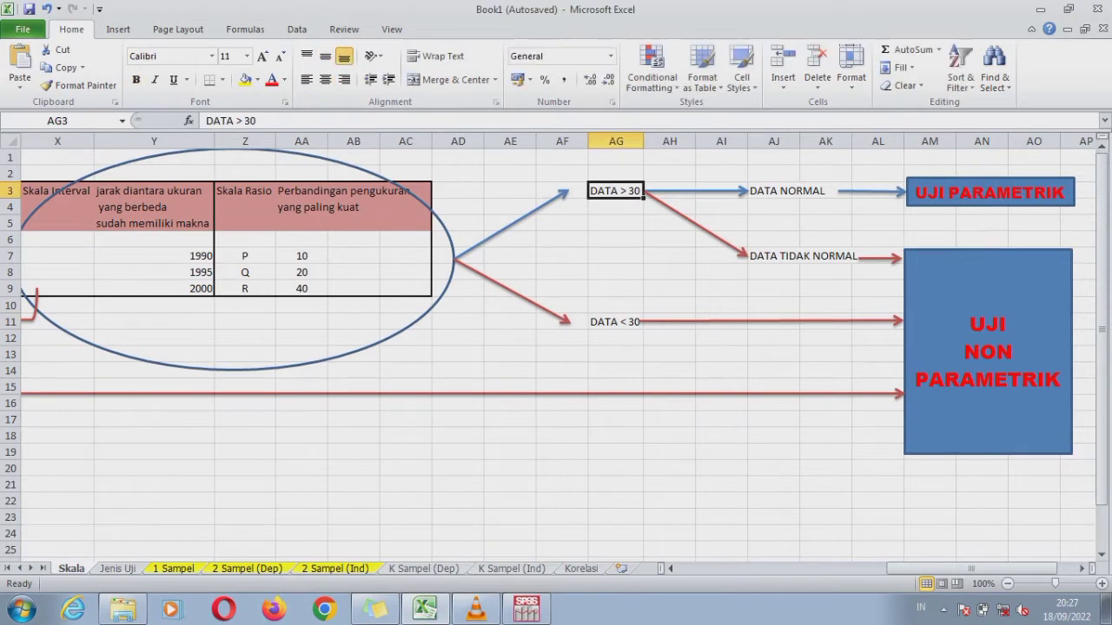
left_click(798, 256)
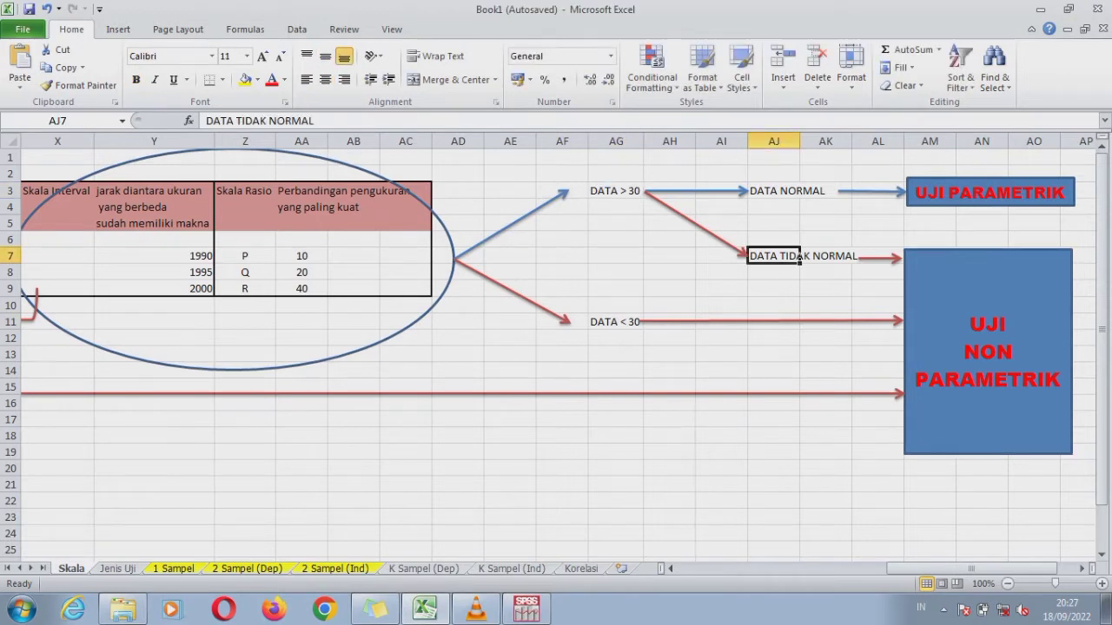
left_click(988, 352)
left_click(774, 191)
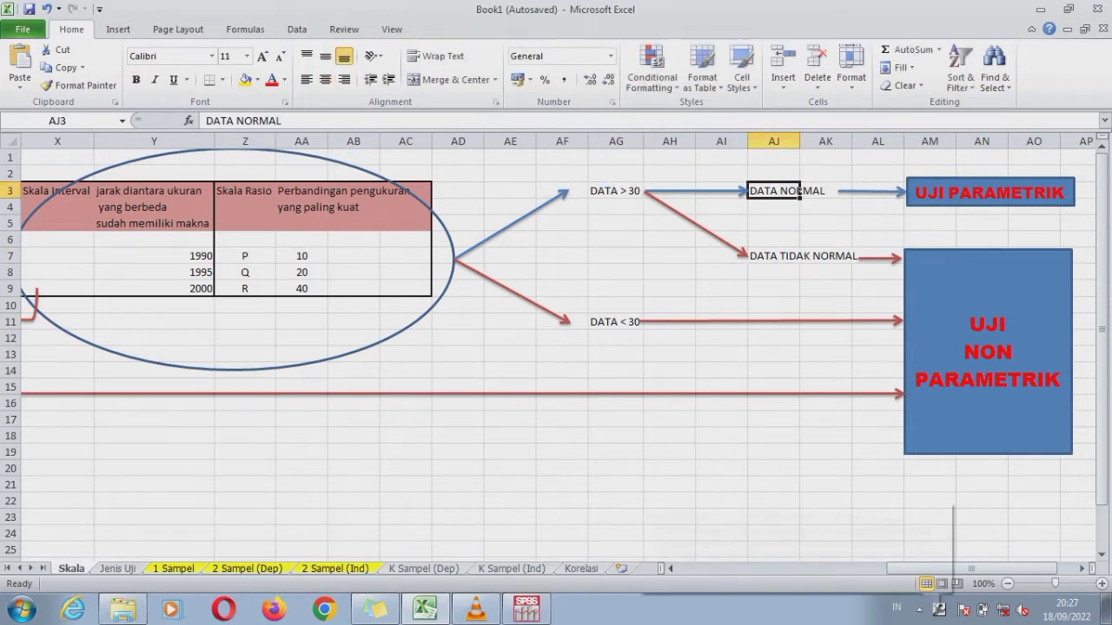
left_click(990, 192)
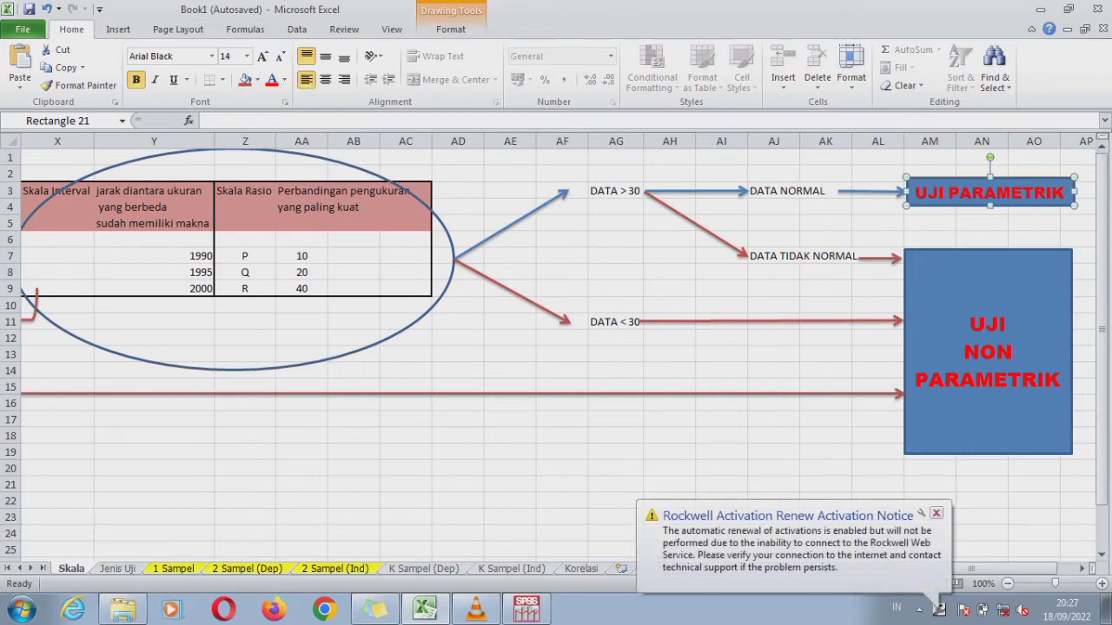
left_click(936, 513)
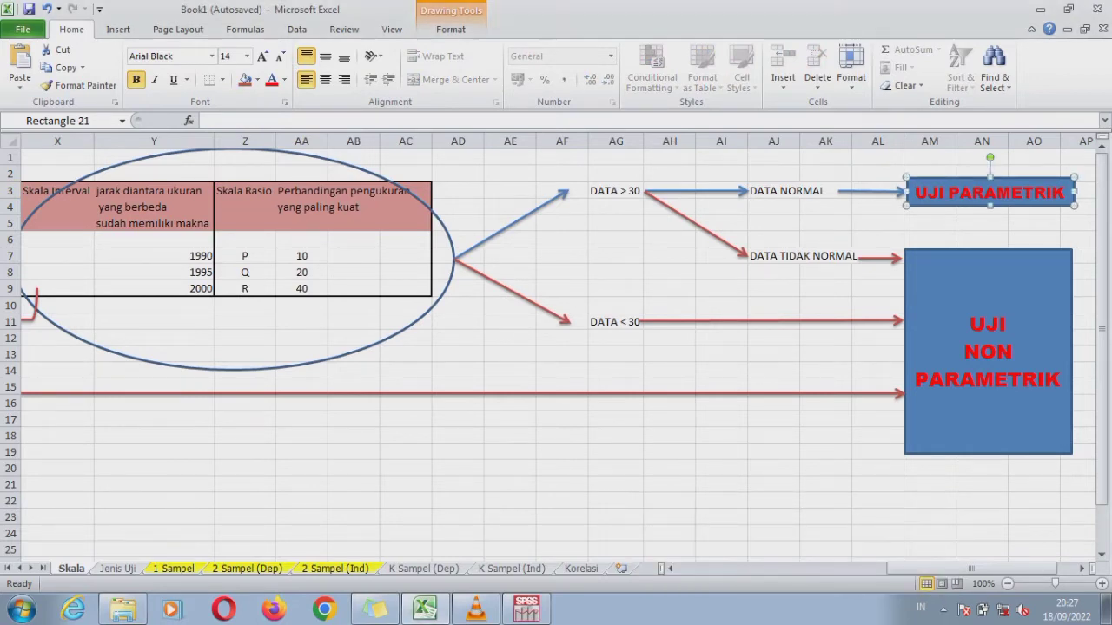
Step: Open the Jenis Uji sheet and review the nominal and ordinal tests and the K > 2 Sampel headings
key("ctrl+Page_Down")
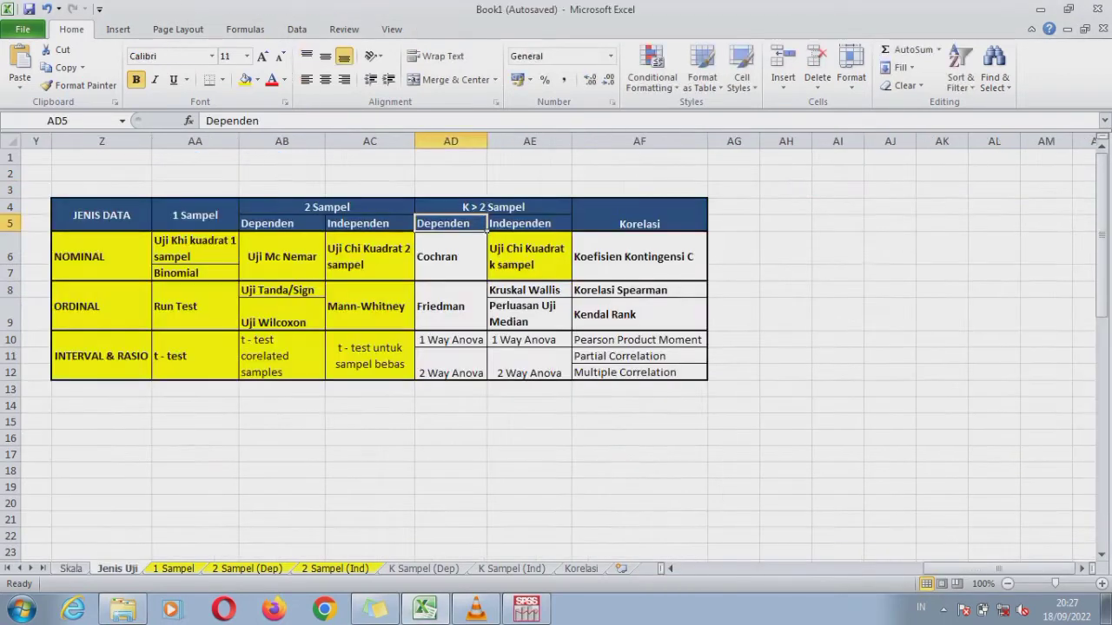
left_click_drag(95, 256, 708, 332)
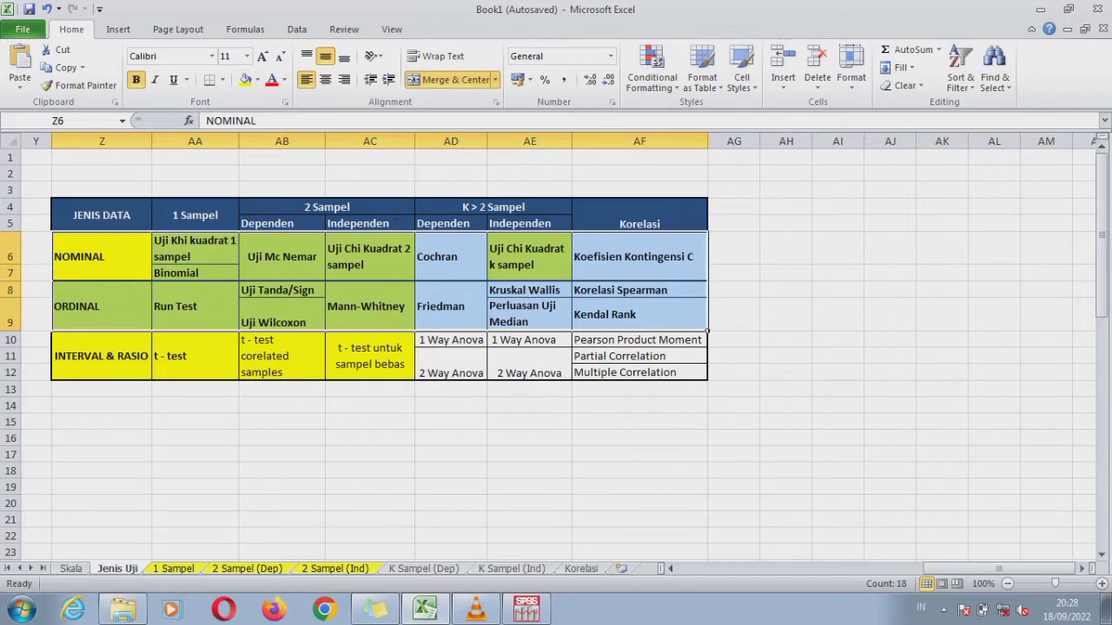
left_click(493, 208)
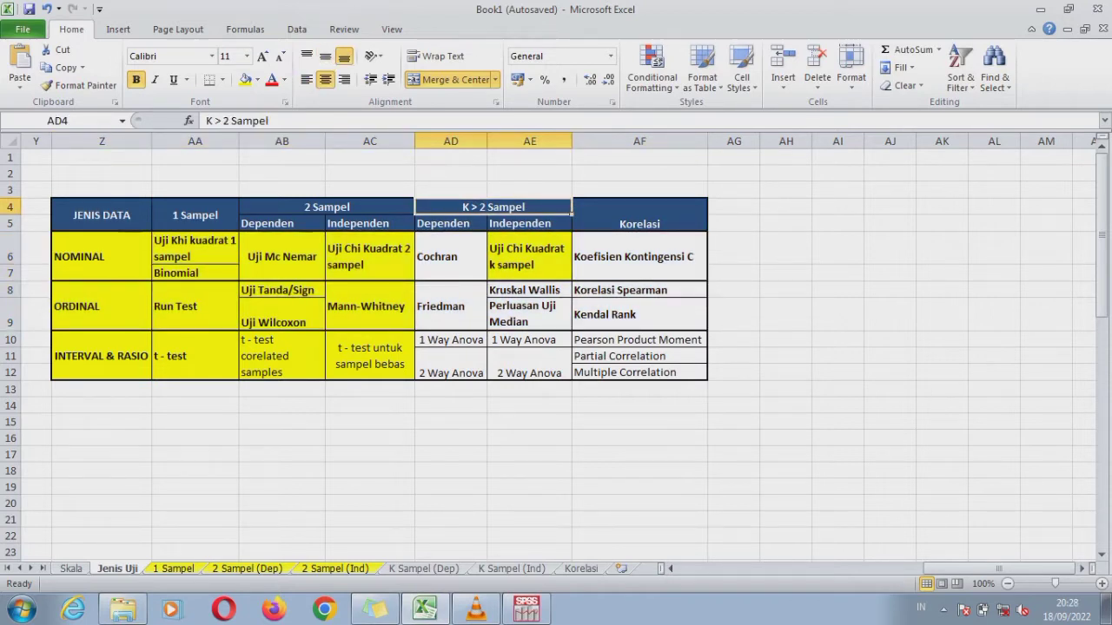
left_click(483, 228)
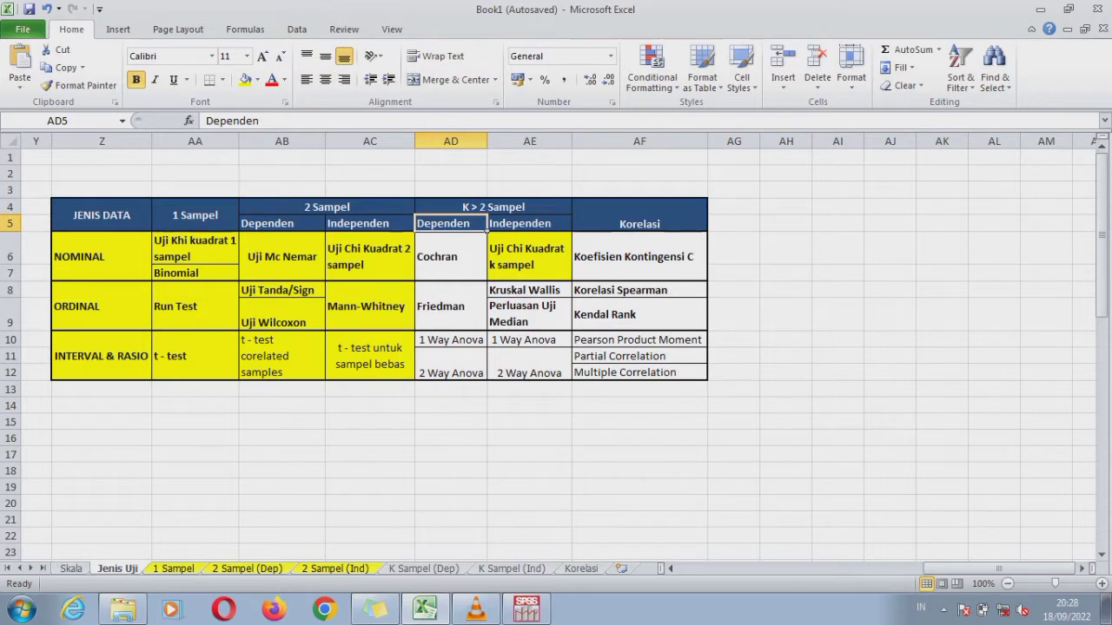
left_click(569, 228)
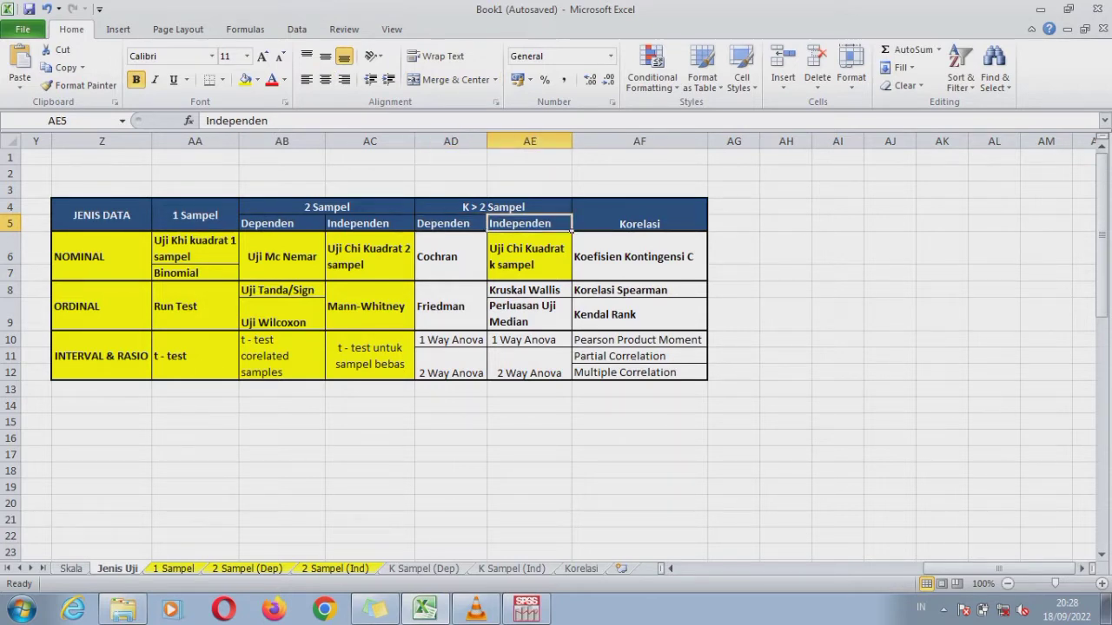
Step: Examine the dependent K > 2 Sampel tests for each data type, focusing on Cochran for nominal data
left_click(486, 279)
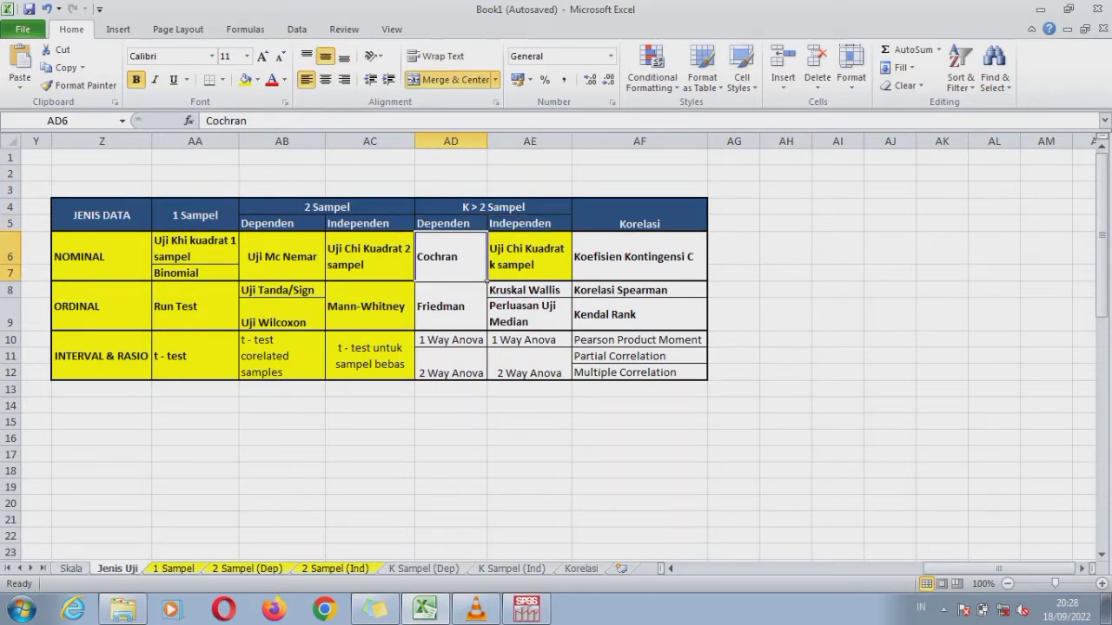
left_click_drag(102, 256, 451, 259)
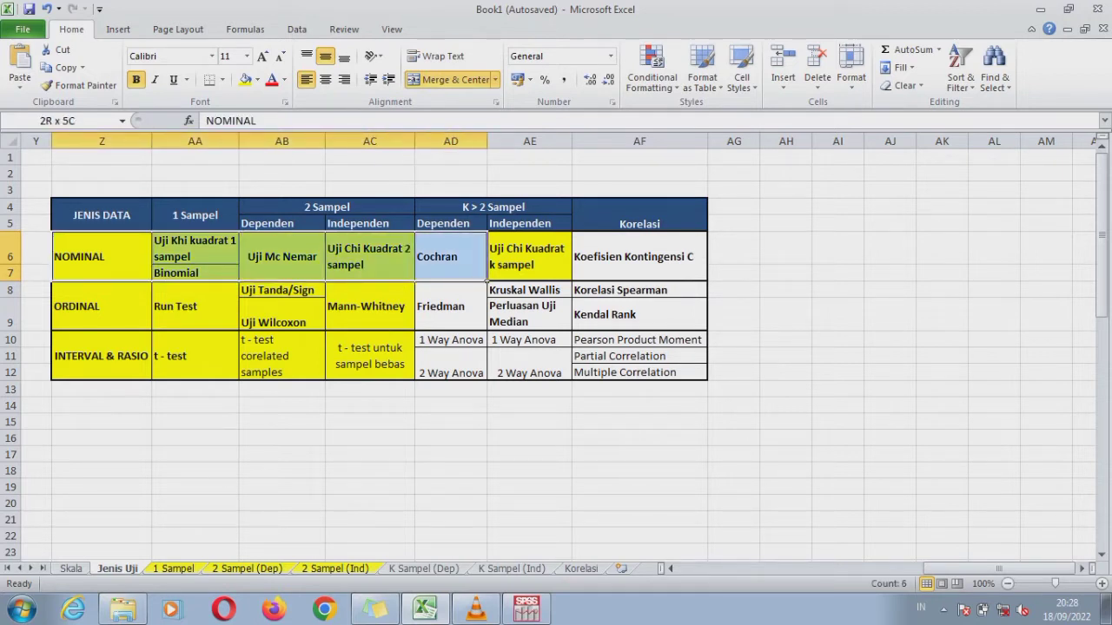
left_click(485, 227)
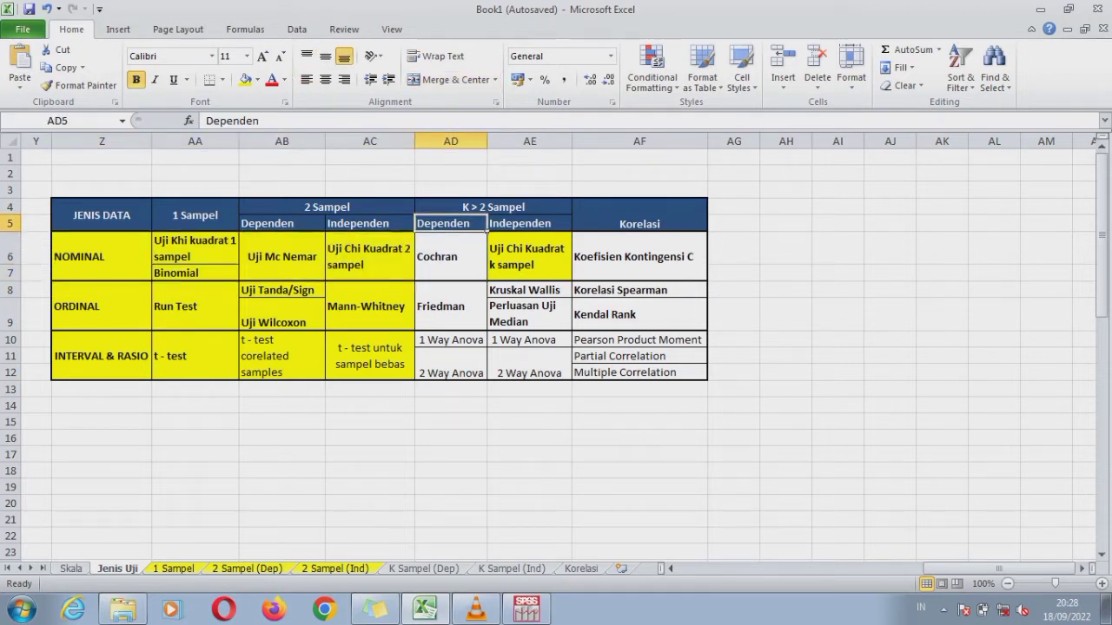
left_click(483, 209)
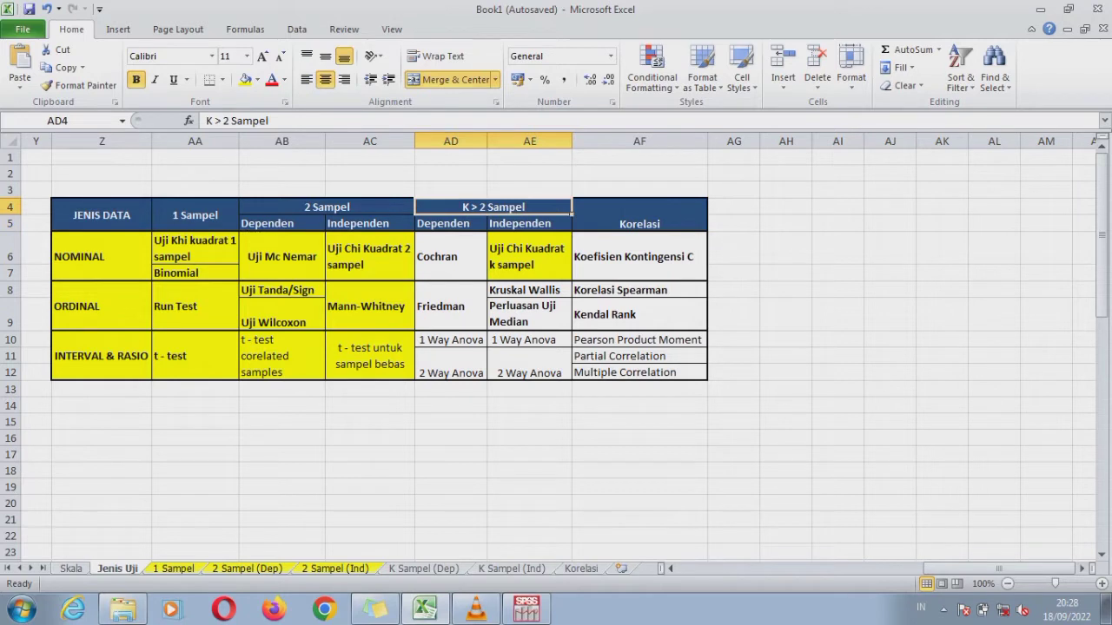
left_click(479, 323)
left_click_drag(104, 309, 454, 308)
left_click_drag(104, 356, 487, 379)
left_click(485, 278)
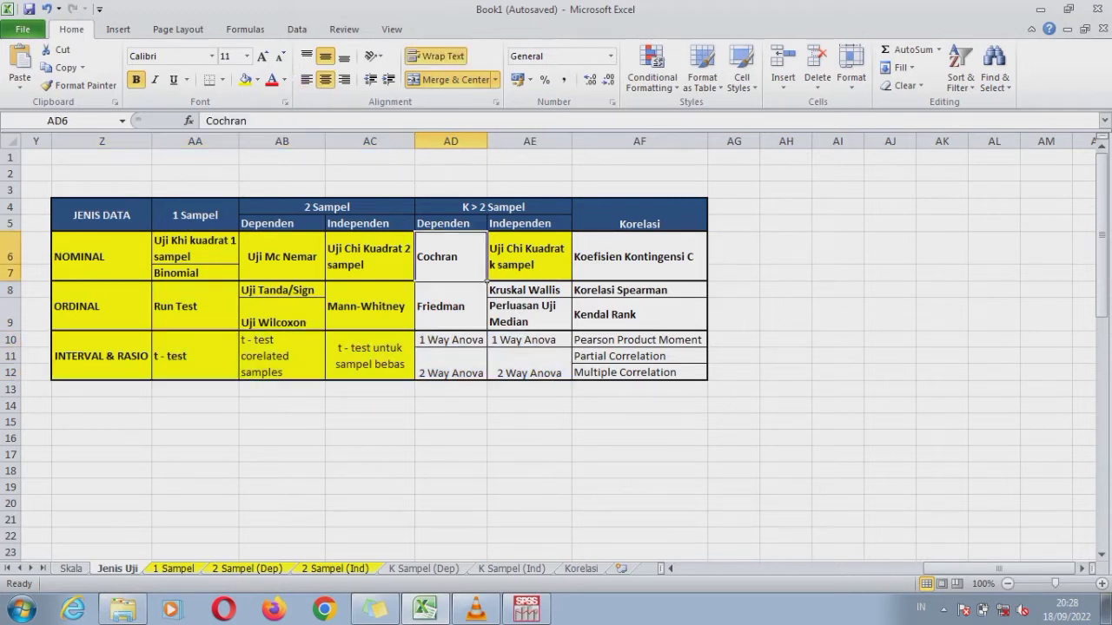
left_click_drag(102, 257, 456, 259)
left_click(456, 259)
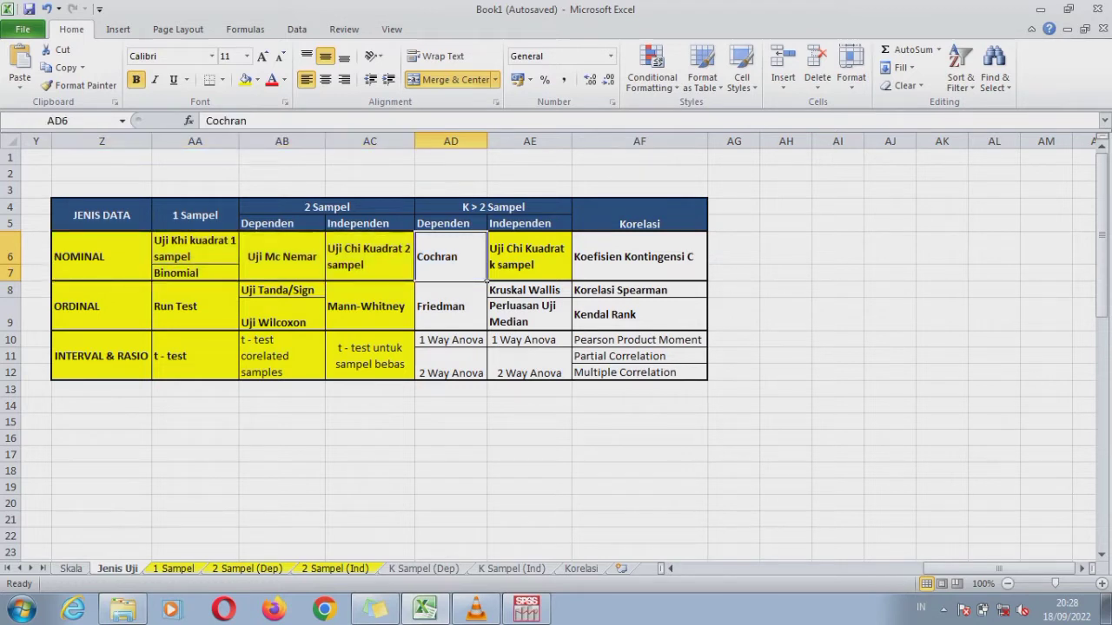
left_click(484, 229)
left_click(492, 207)
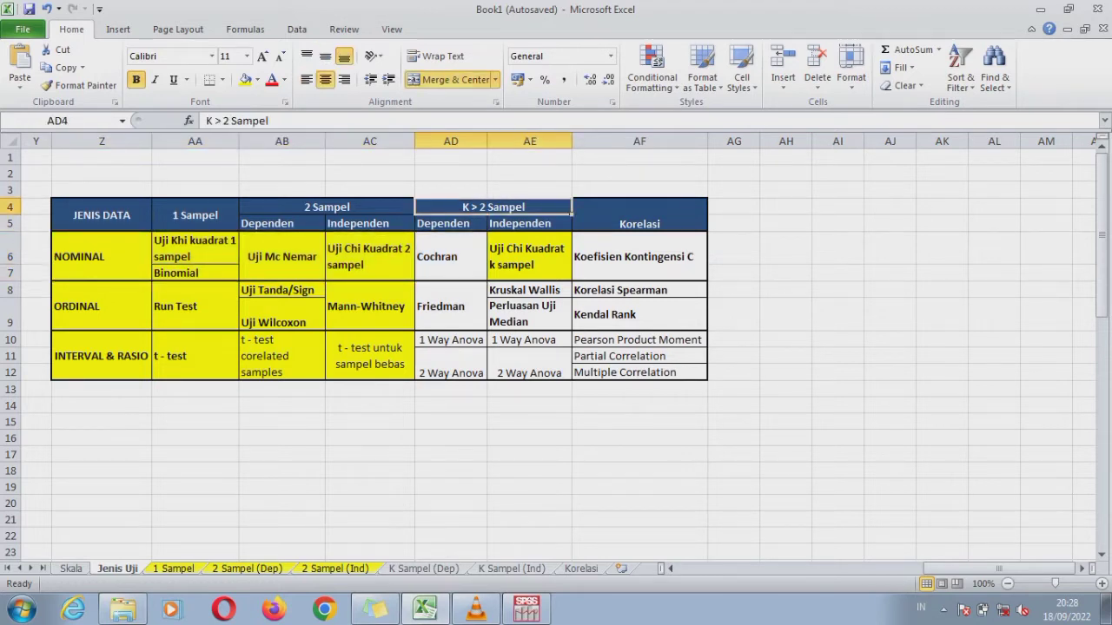
left_click(451, 224)
left_click(451, 257)
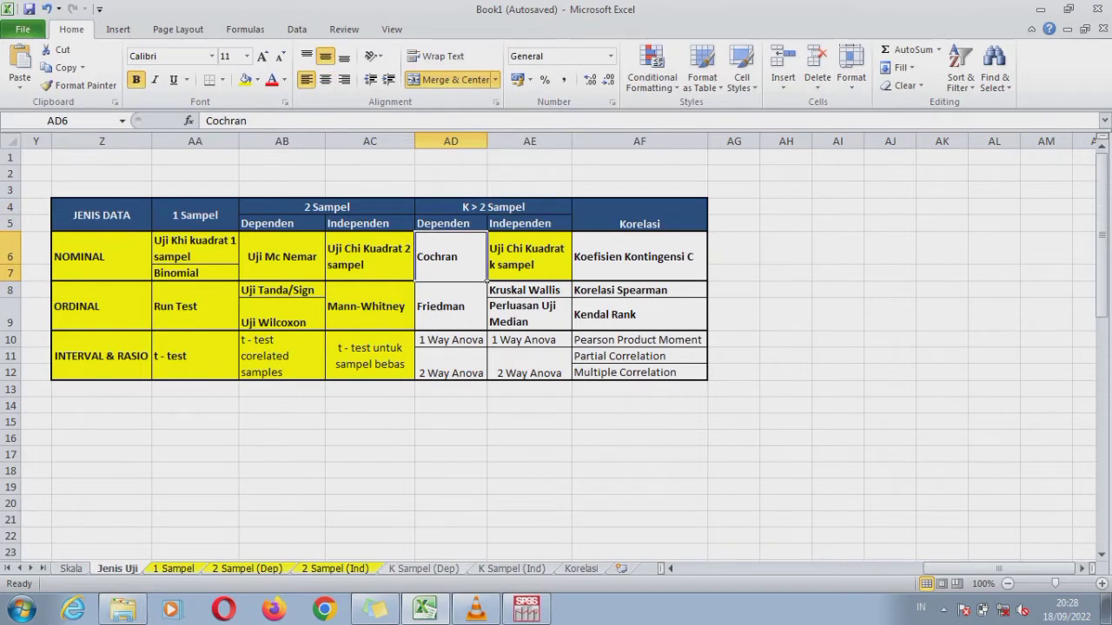
Step: Open the K Sampel (Dep) sheet and review the Uji Cochran title and its H0 and H1 hypotheses
left_click(423, 569)
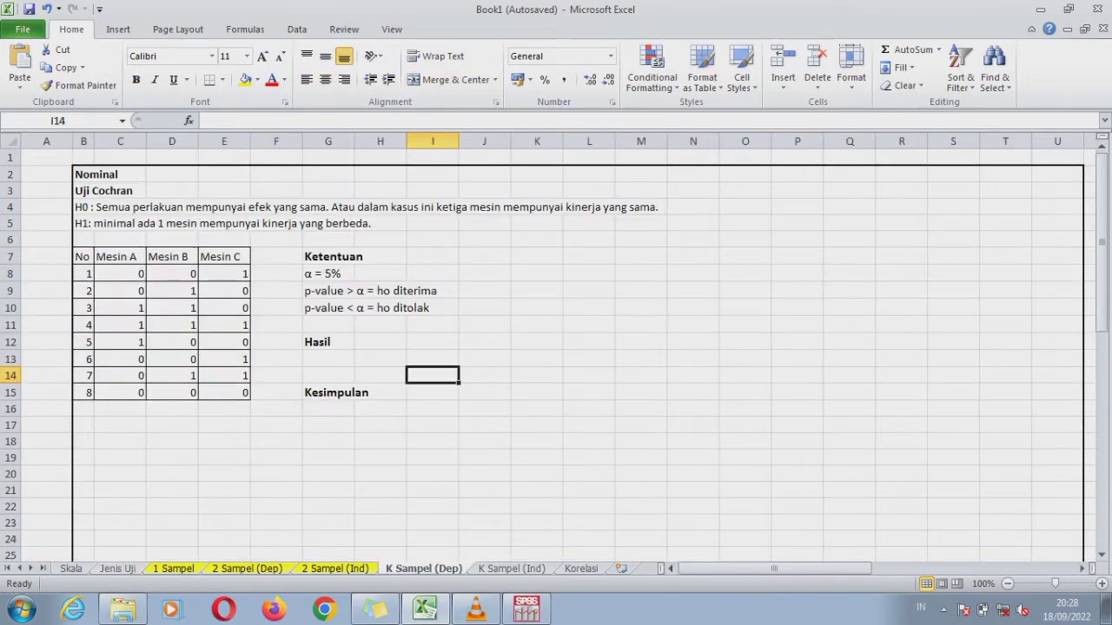
left_click_drag(84, 192, 120, 191)
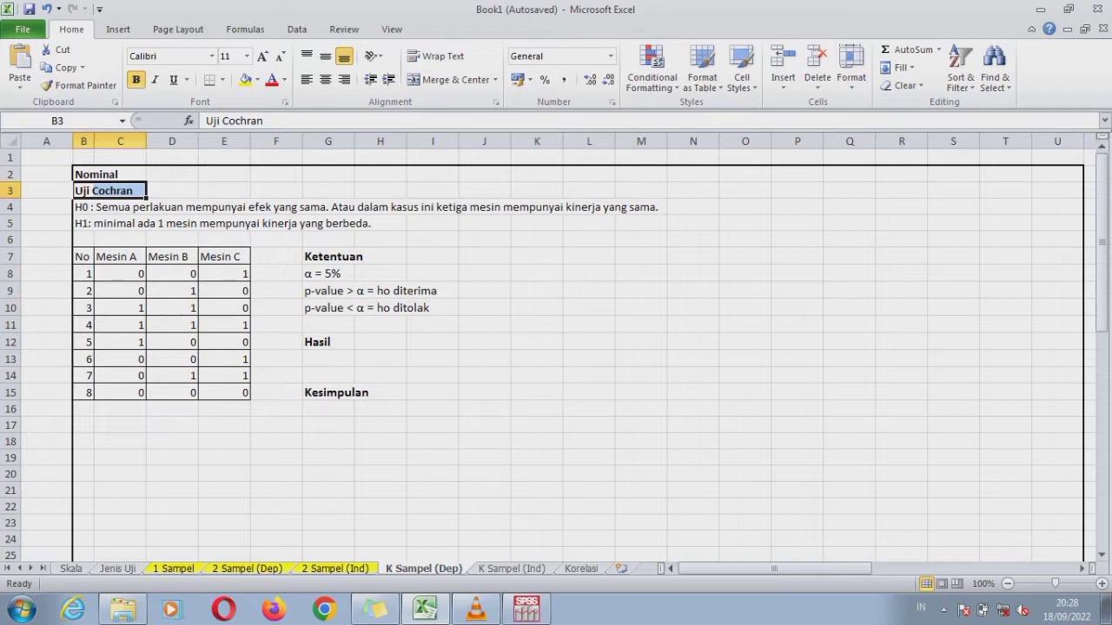
left_click_drag(87, 207, 656, 208)
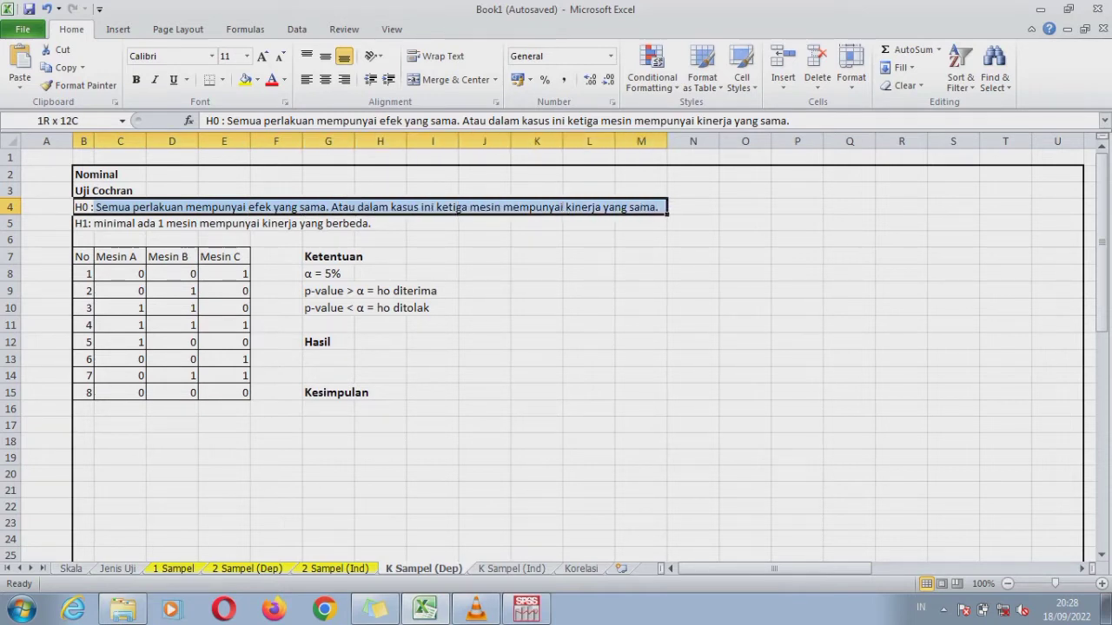
left_click_drag(656, 208, 656, 224)
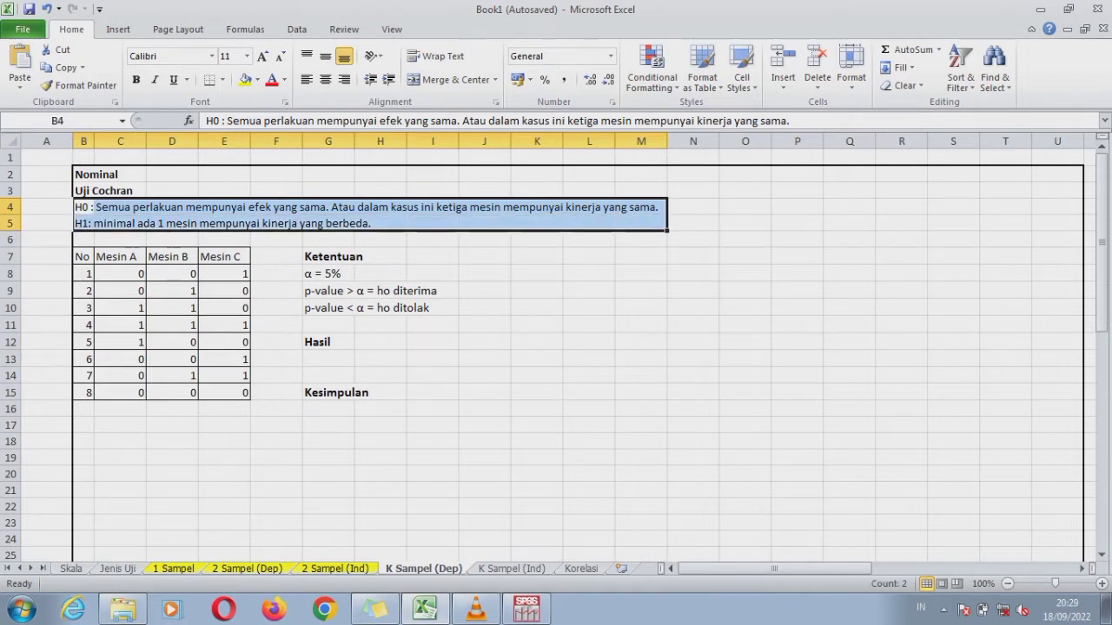
Step: Examine the Cochran data table's row numbers and the Mesin A, Mesin B and Mesin C columns
left_click_drag(82, 257, 93, 397)
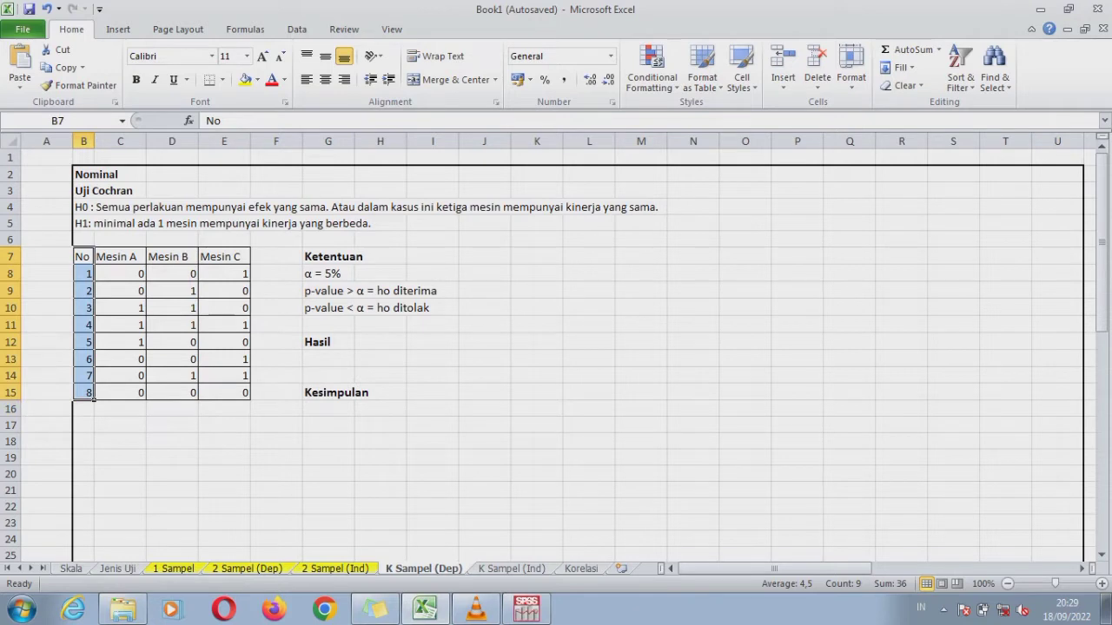
left_click(143, 260)
left_click(172, 257)
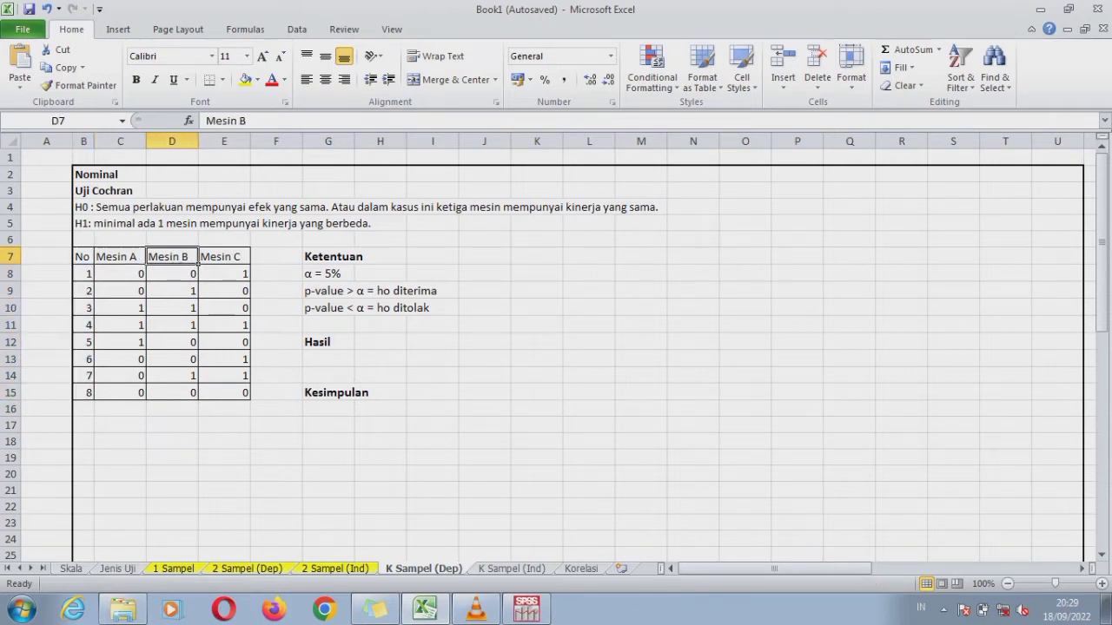
left_click(224, 257)
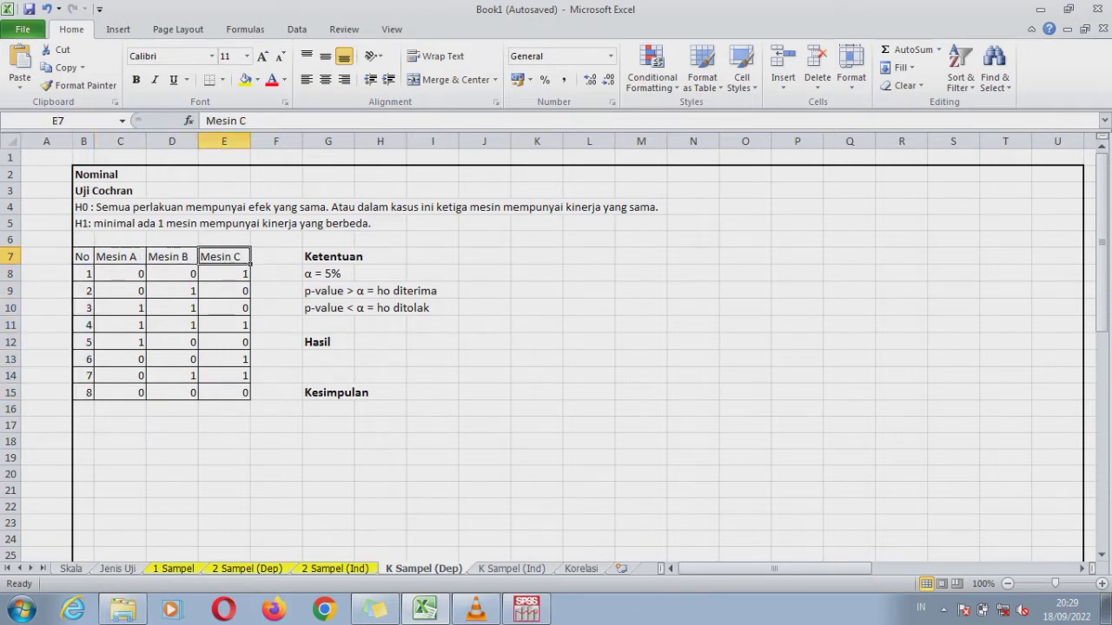
left_click(121, 274)
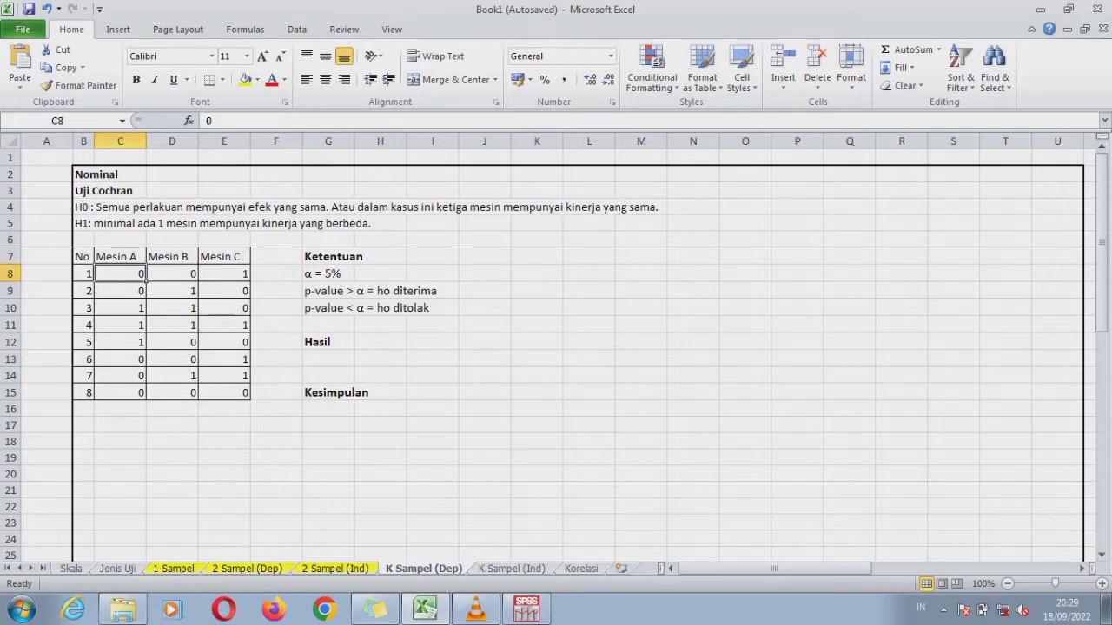
left_click(144, 313)
left_click_drag(130, 273, 144, 400)
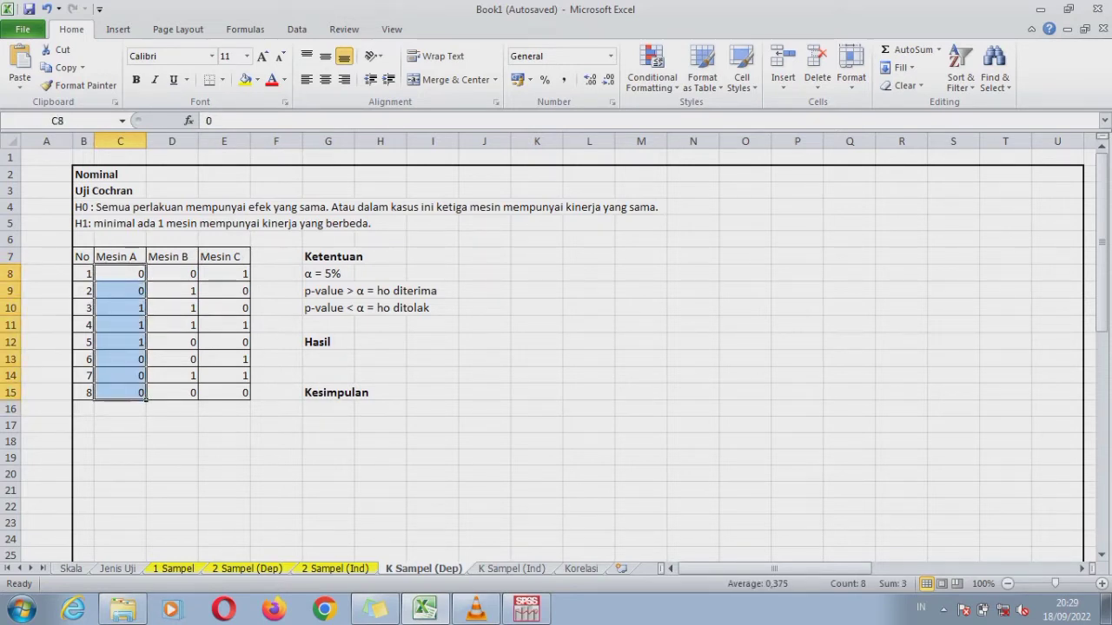
left_click_drag(172, 274, 178, 398)
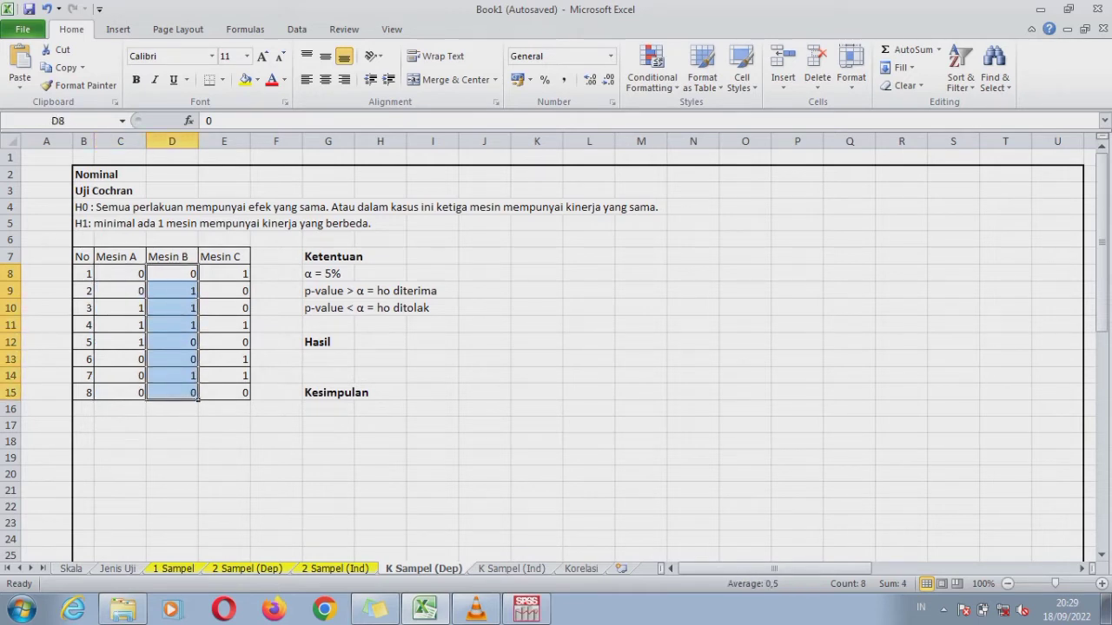
left_click_drag(224, 274, 227, 402)
Step: Copy the Mesin A, Mesin B and Mesin C values in C8:E15 and paste them into the empty SPSS dataset
left_click_drag(120, 274, 227, 396)
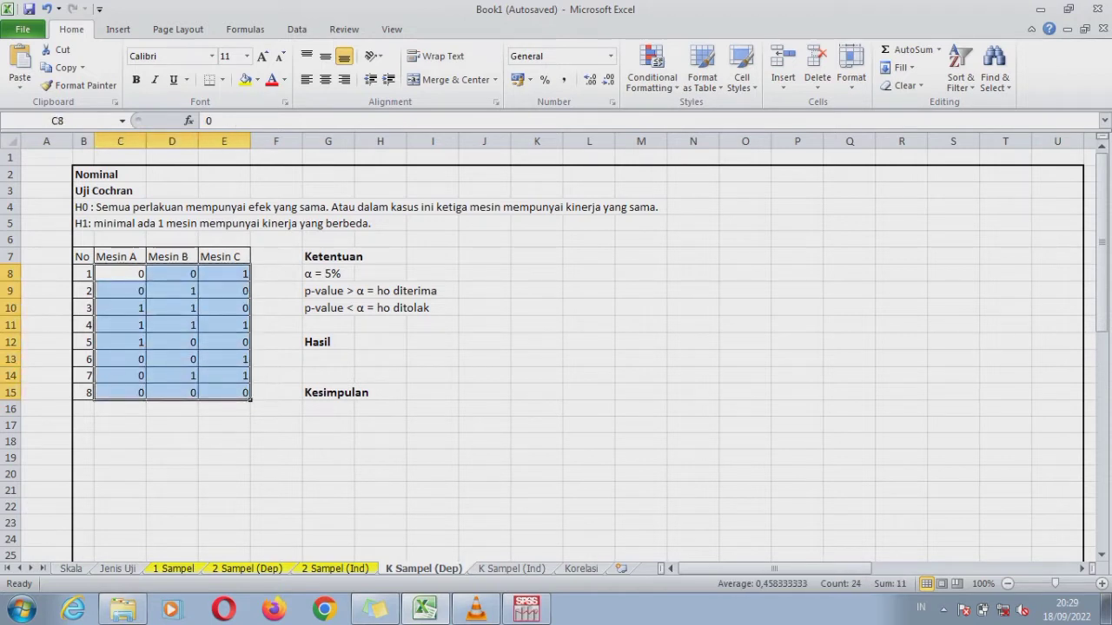
key("ctrl+c")
left_click(526, 610)
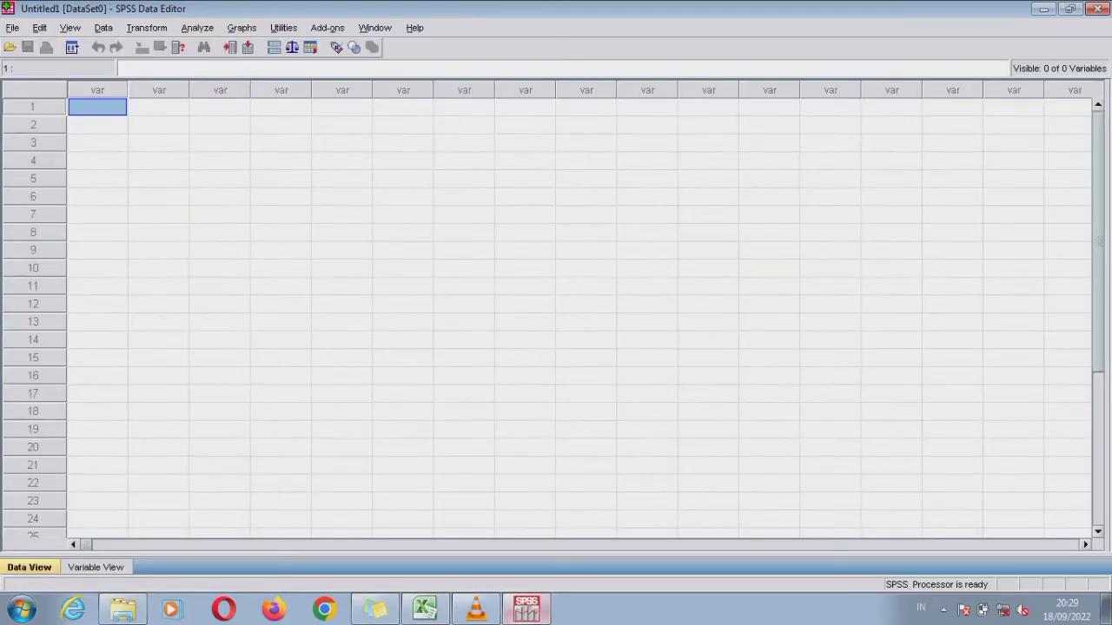
key("ctrl+v")
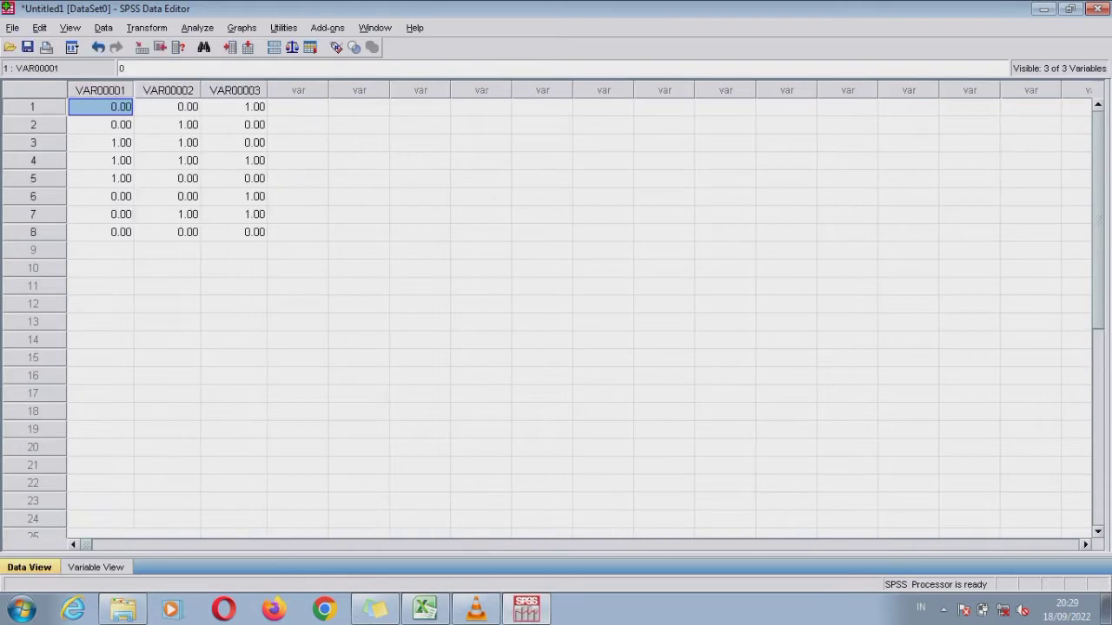
Step: Rename the three pasted variables as Mesin_A, Mesin_B and Mesin_C
left_click(95, 567)
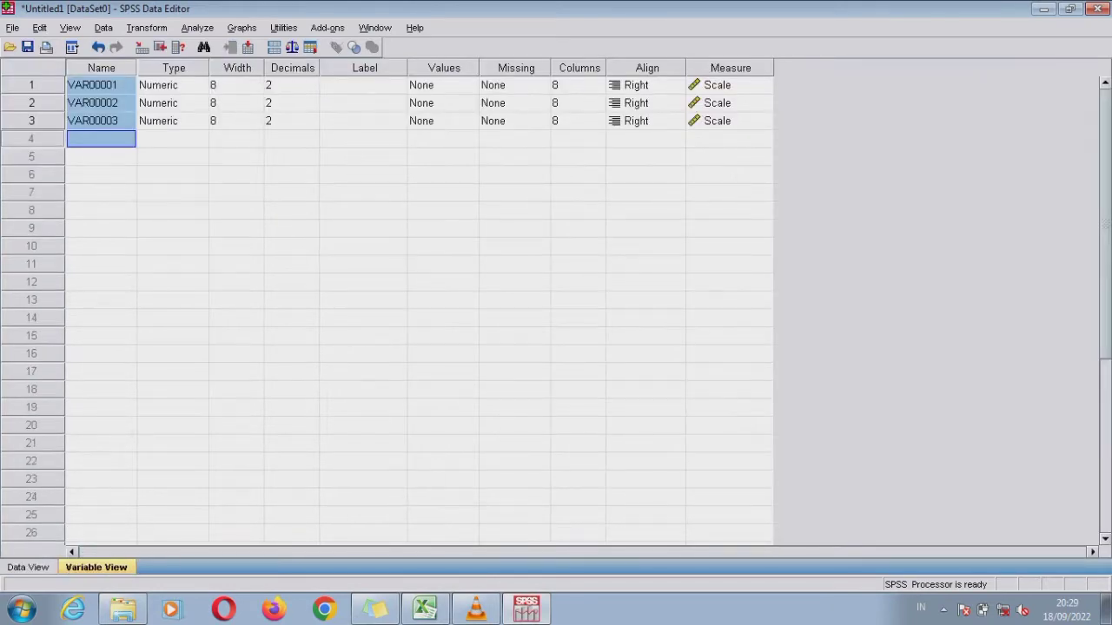
left_click(100, 85)
type("Mesin")
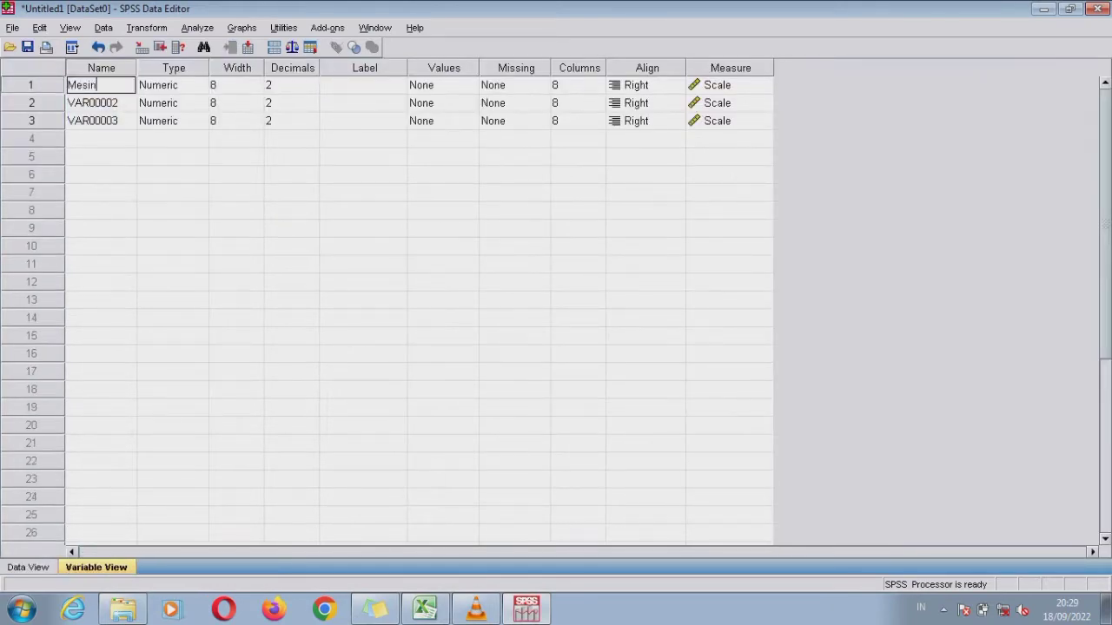
type("_A")
key("Return")
type("Mes")
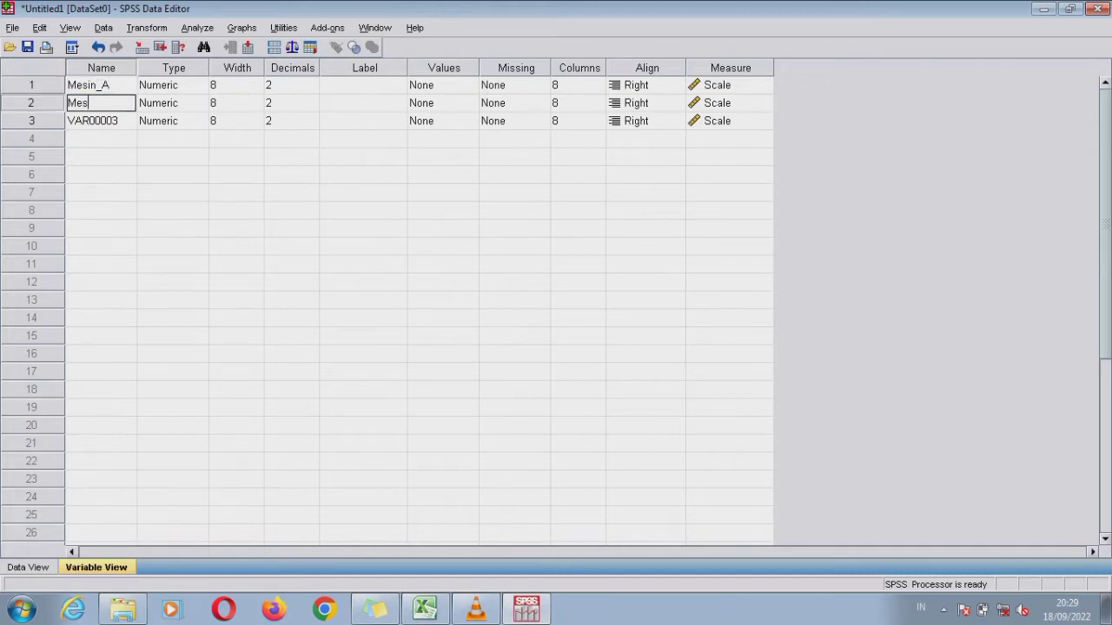
type("in_B")
key("Return")
type("Mesi")
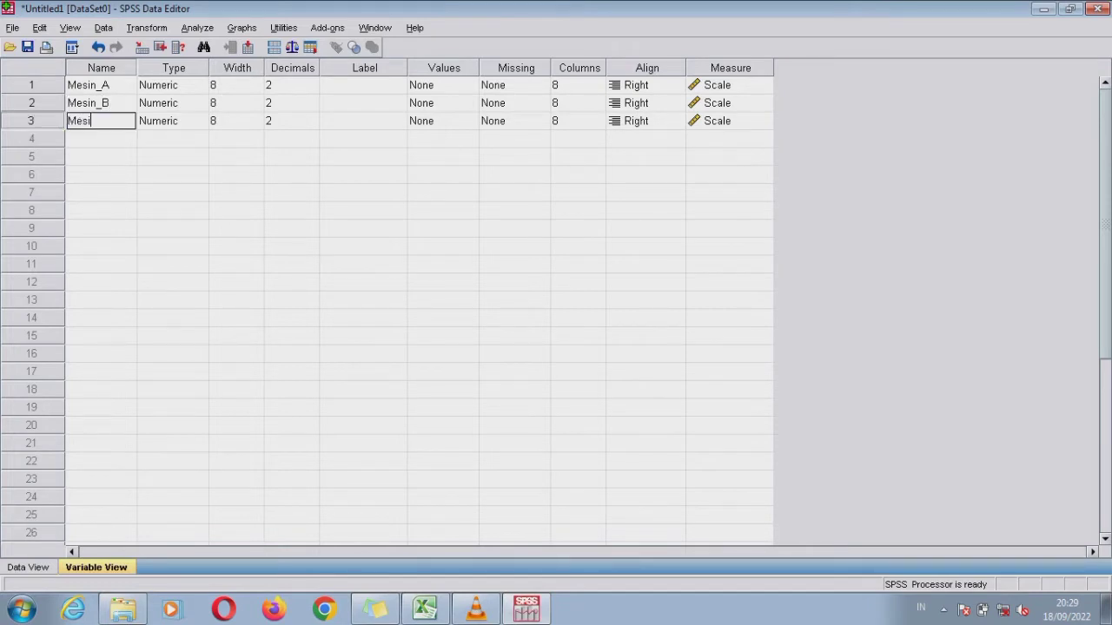
type("n_C")
left_click(514, 85)
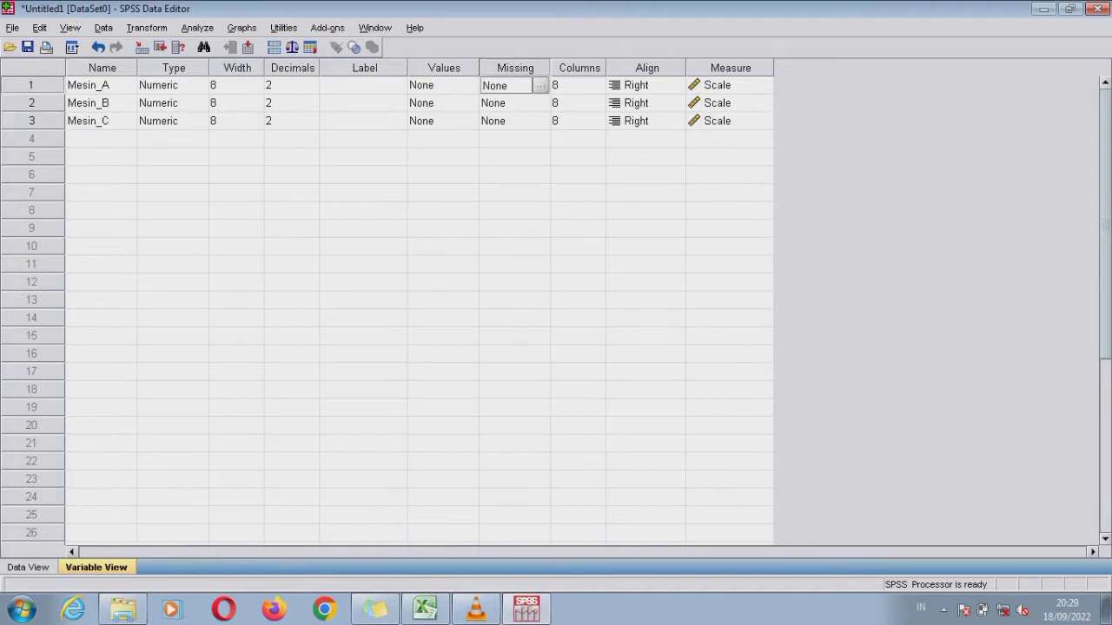
left_click(540, 85)
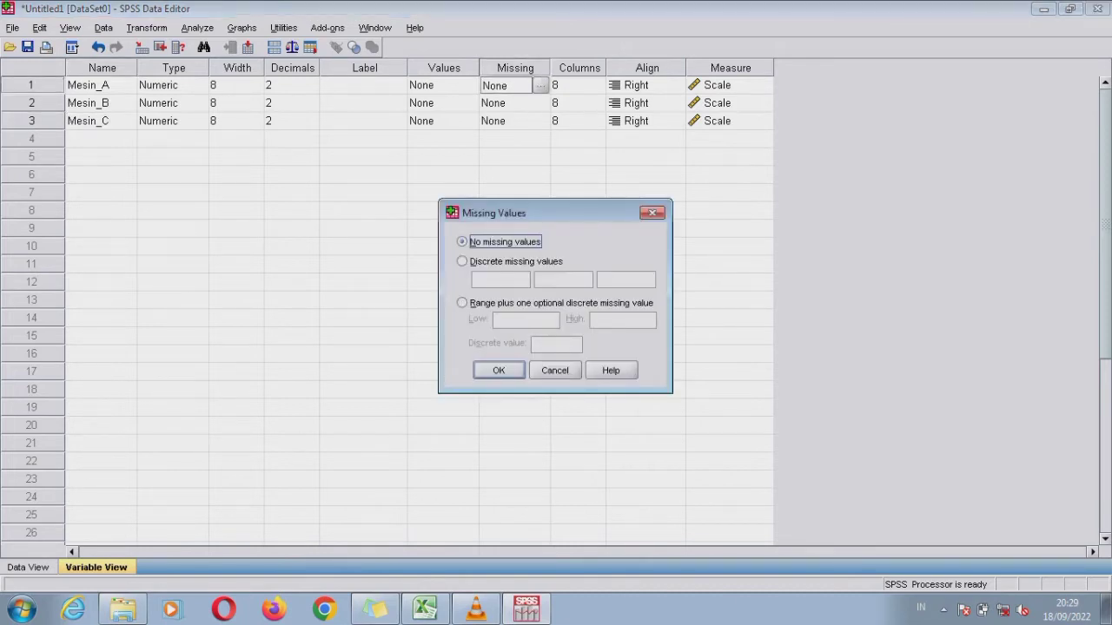
key("Escape")
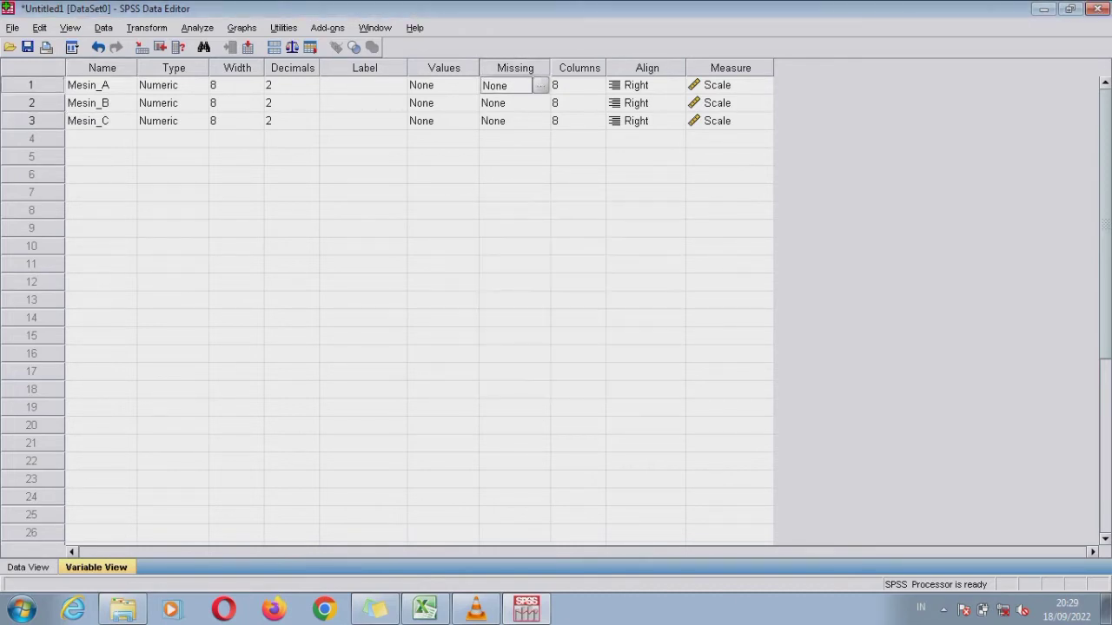
Step: Set the measurement level of Mesin_A, Mesin_B and Mesin_C to Nominal
left_click(730, 85)
left_click(764, 85)
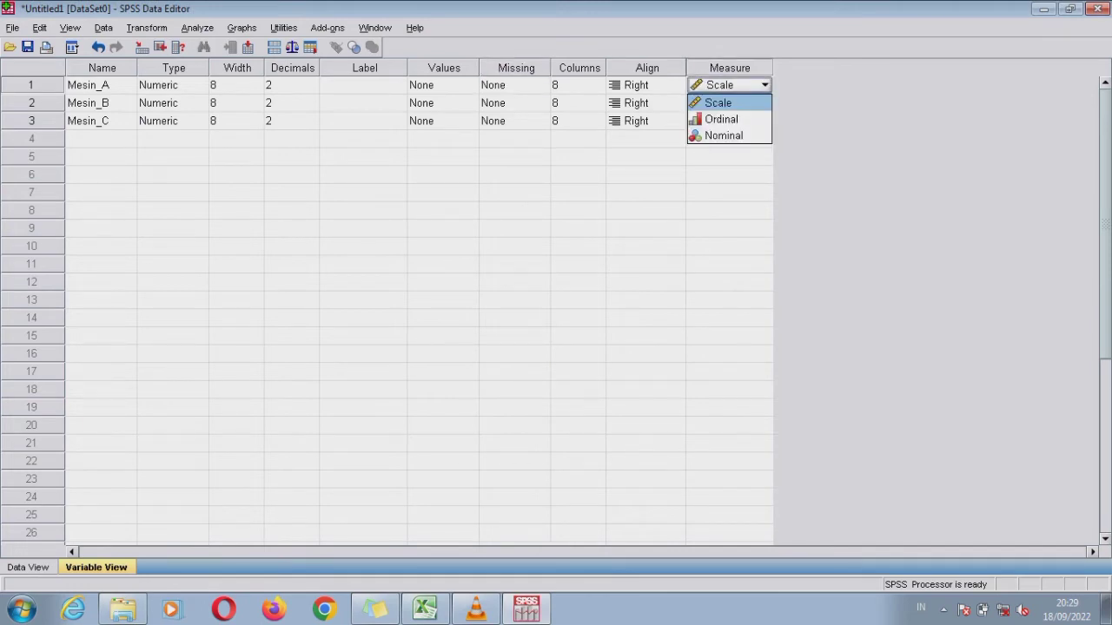
left_click(725, 135)
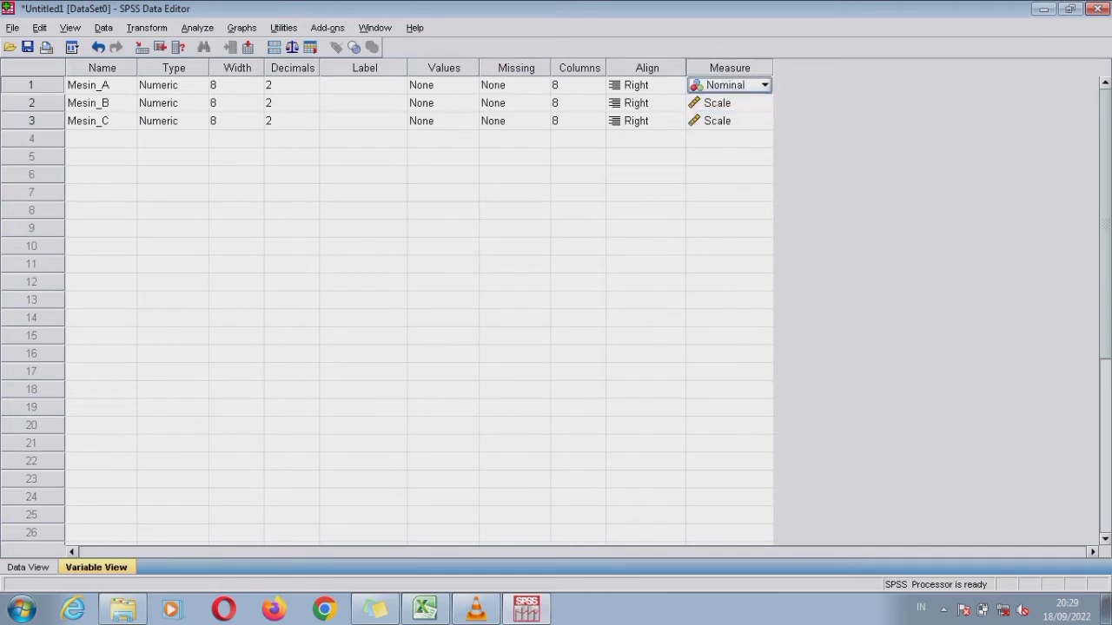
left_click(739, 103)
left_click(764, 102)
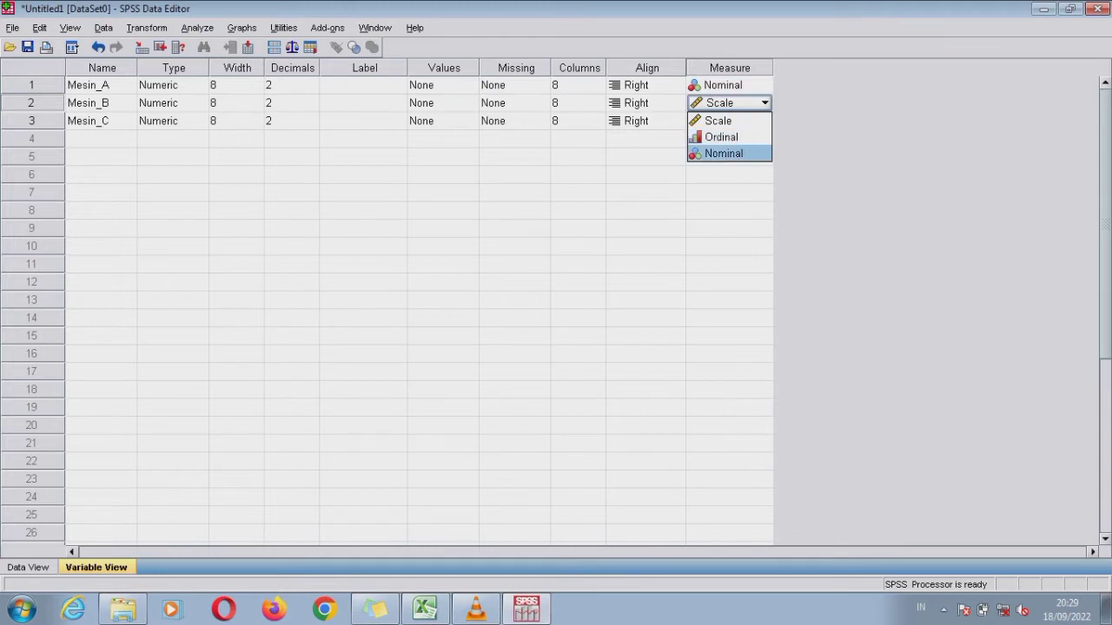
left_click(726, 154)
left_click(738, 120)
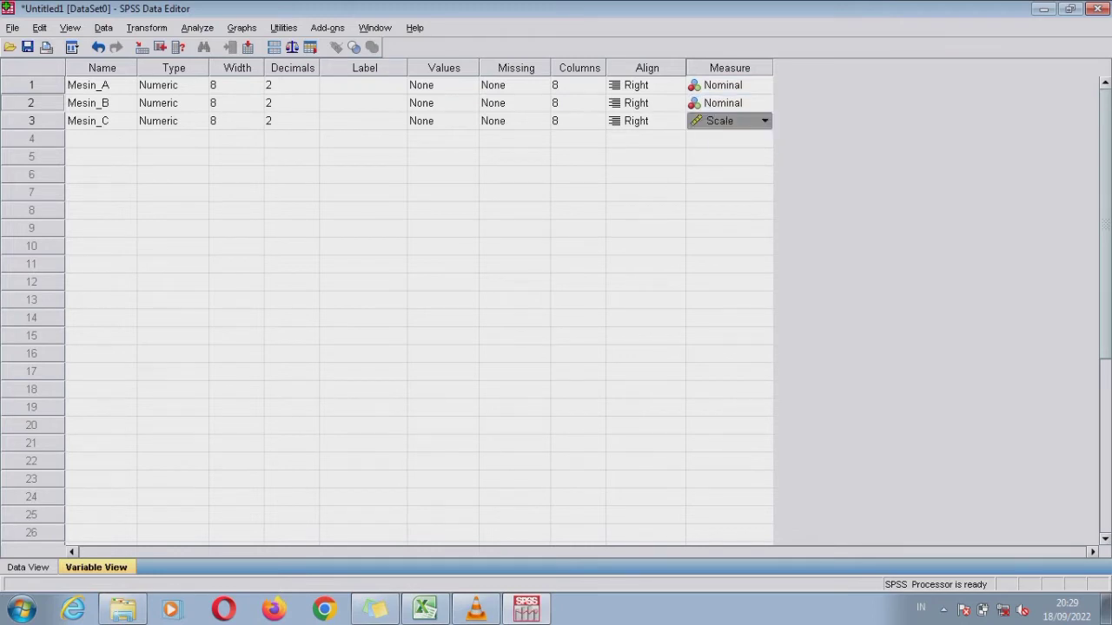
left_click(765, 121)
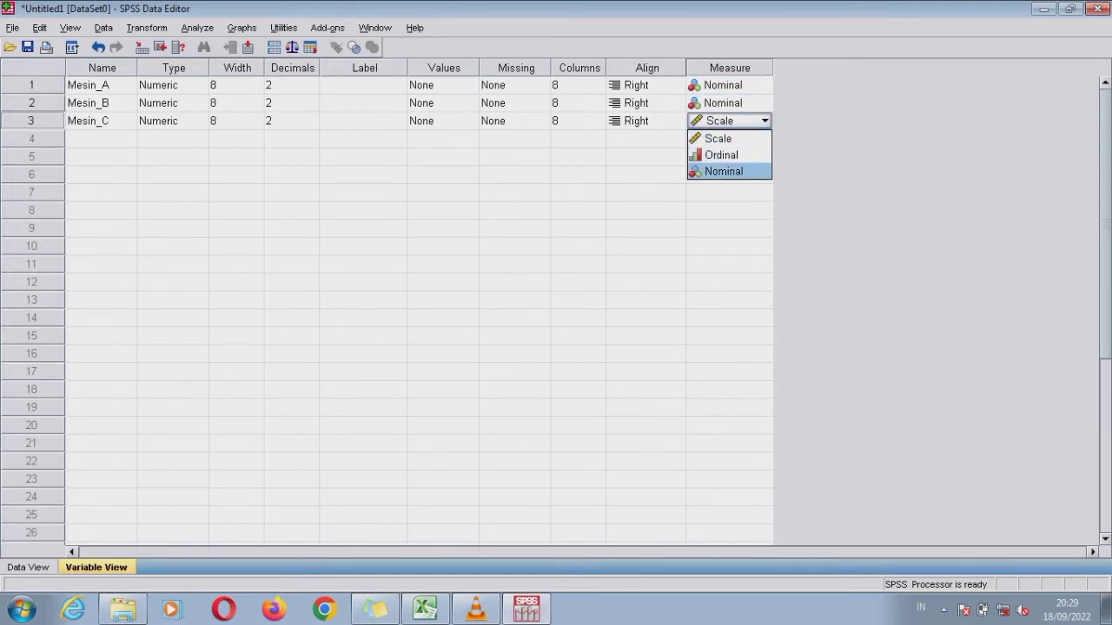
left_click(725, 172)
Step: Define value labels for Mesin_A: 0 as Tidak Memuaskan and 1 as Memuaskan
left_click(434, 85)
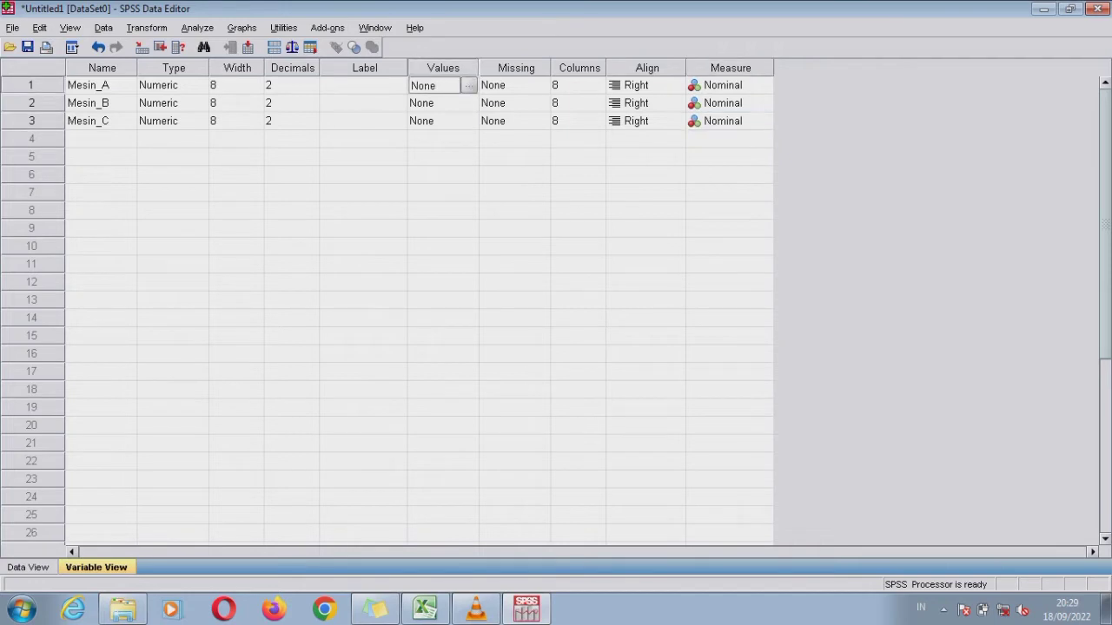
left_click(469, 85)
type("0")
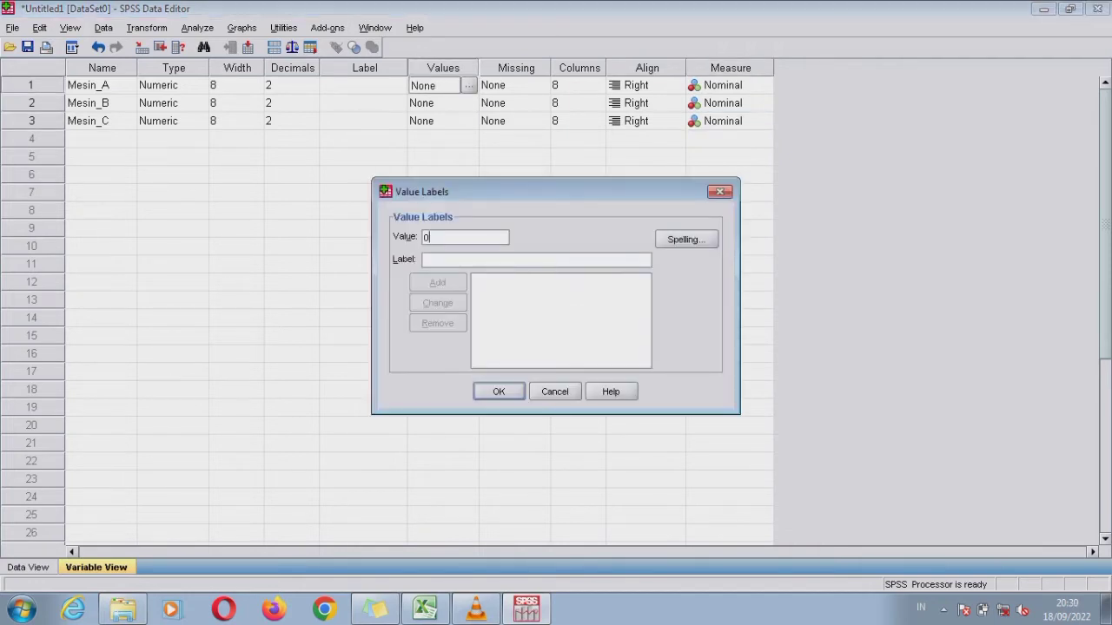
key("Tab")
type("Tidak Memuaskan")
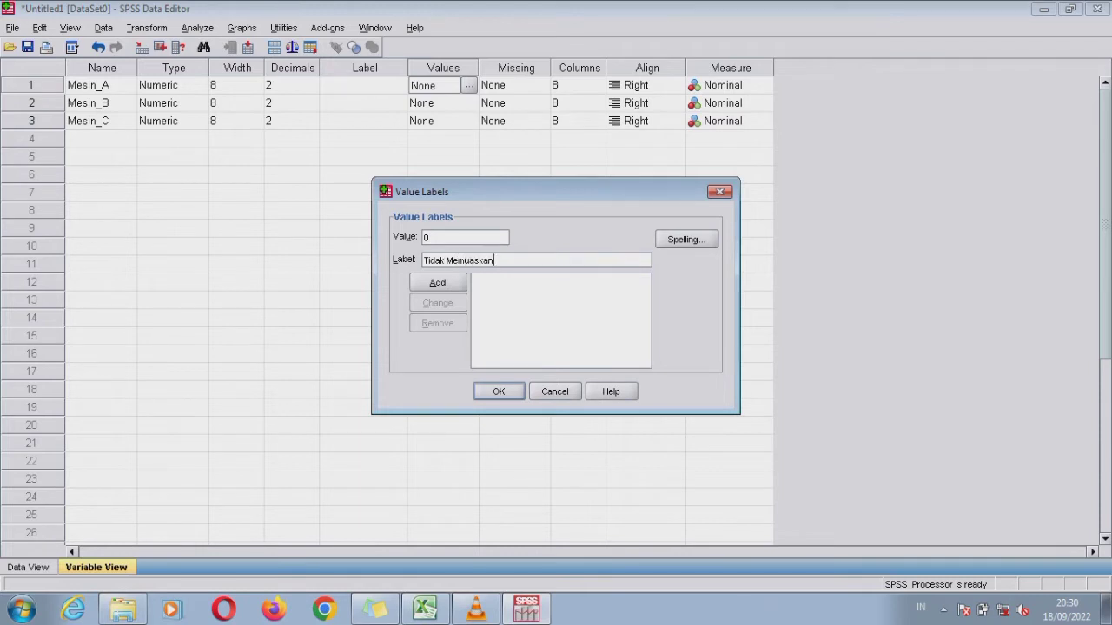
key("alt+a")
type("1")
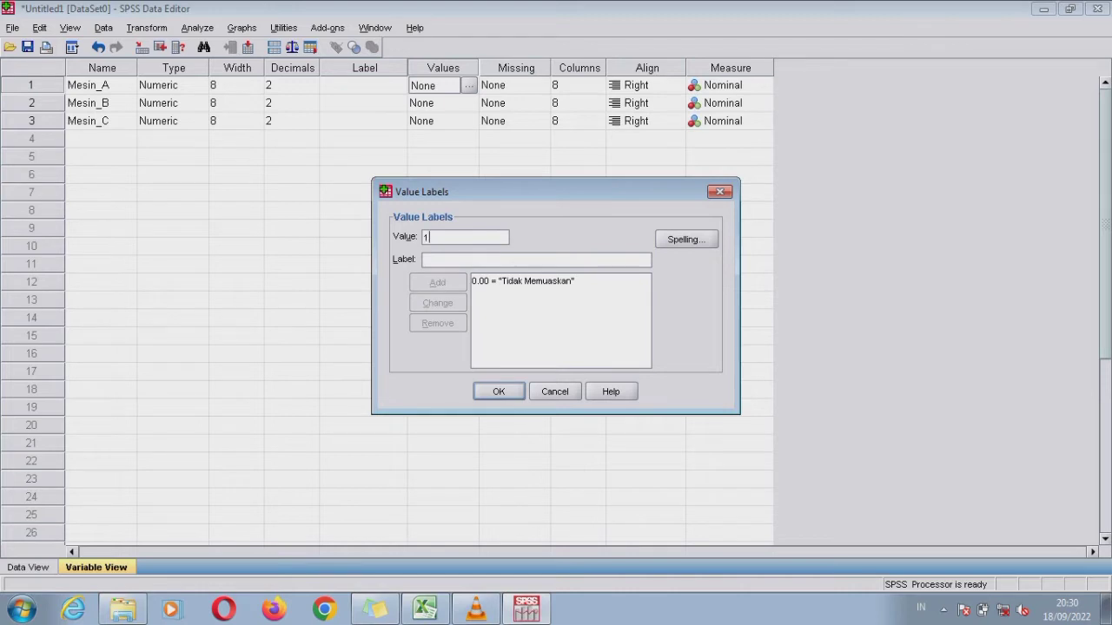
type("Memuaskan")
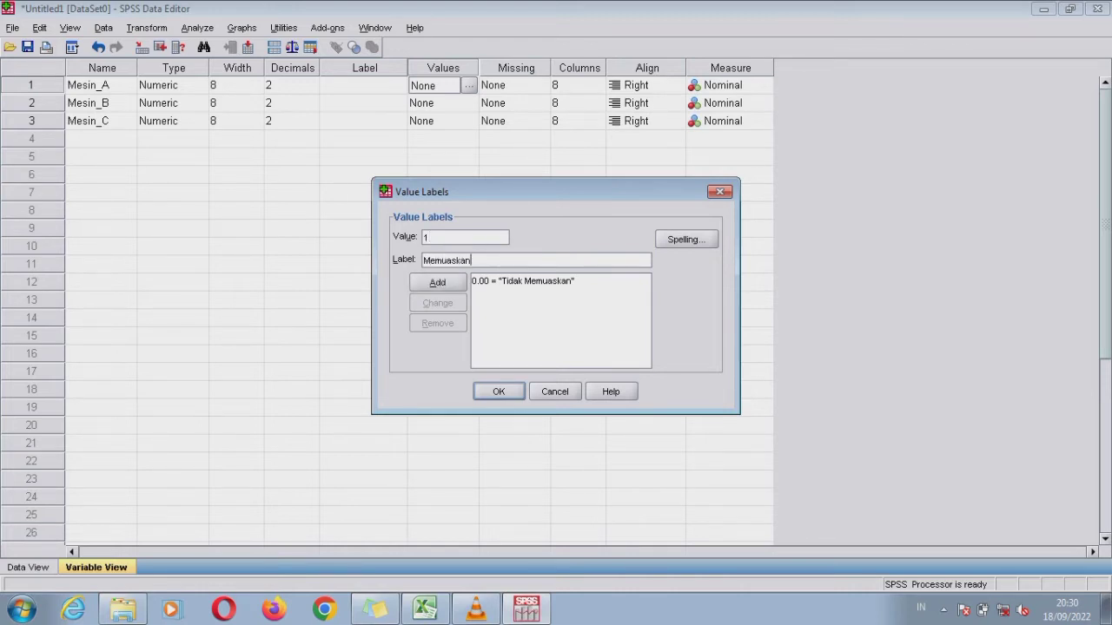
key("alt+a")
key("Return")
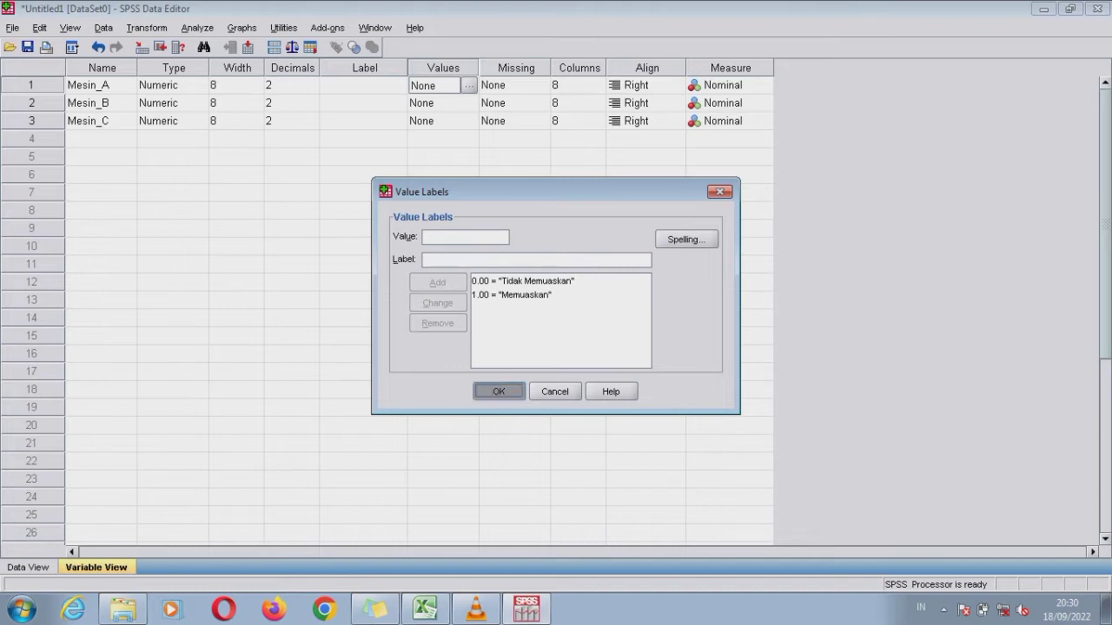
Step: Define value labels for Mesin_B: 0 as Tidak Memuaskan and 1 as Memuaskan
left_click(439, 103)
left_click(468, 102)
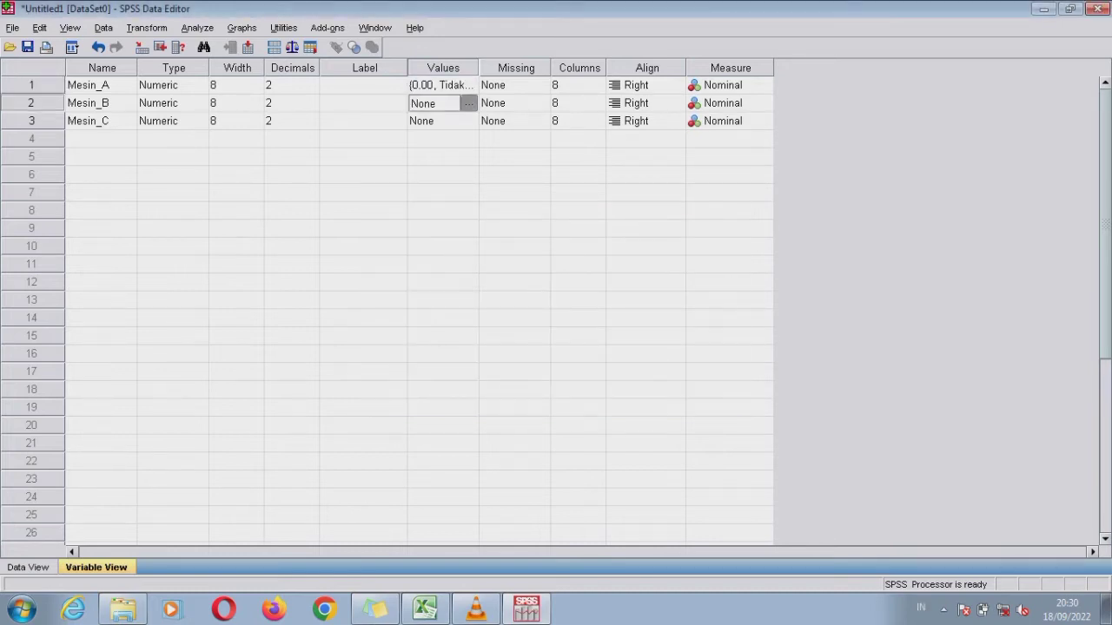
type("0")
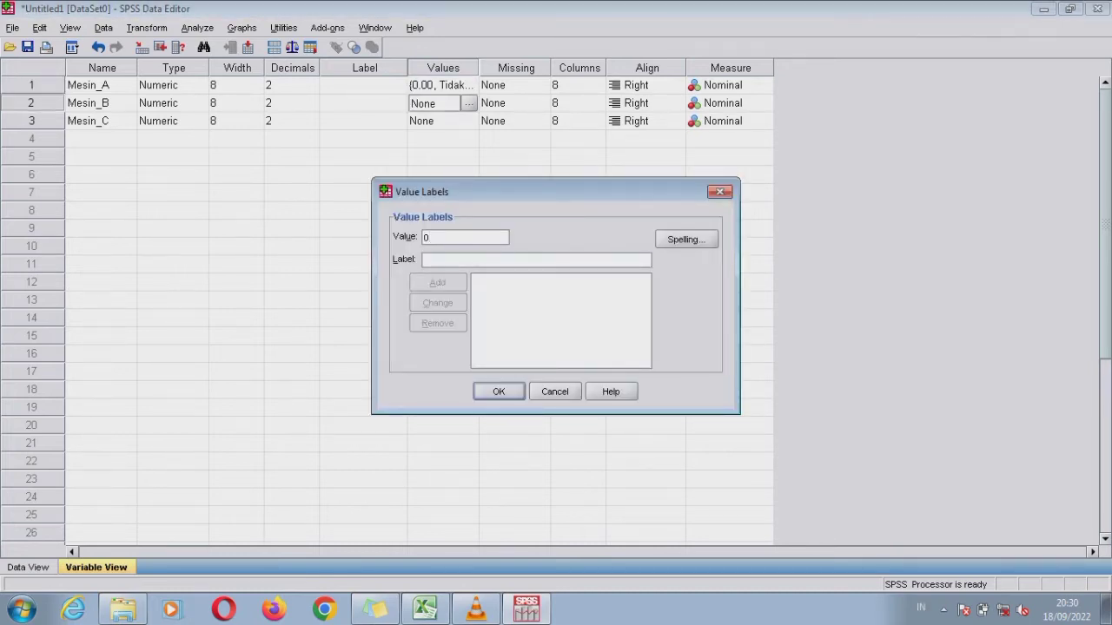
key("Tab")
type("Tidak Me")
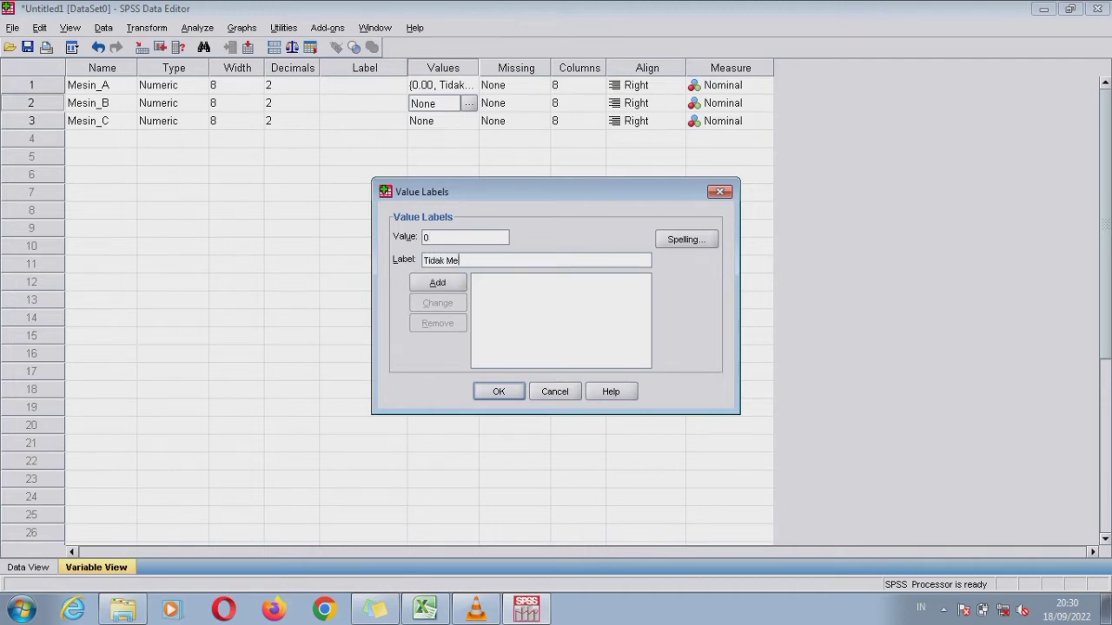
type("muaskan")
key("alt+a")
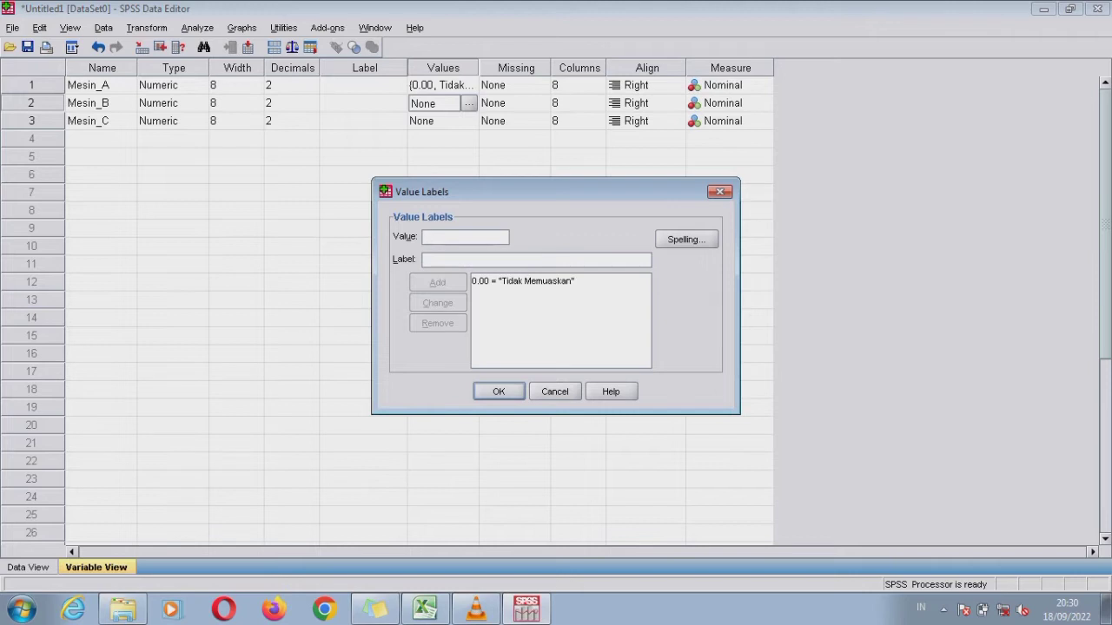
type("1")
key("Tab")
type("Memuaskan")
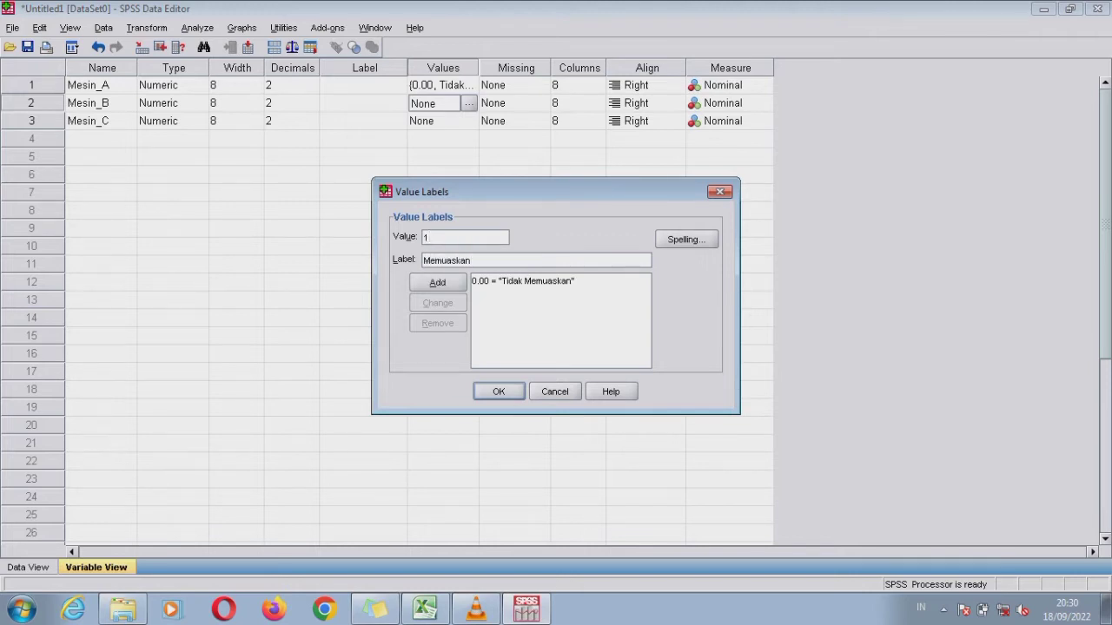
key("alt+a")
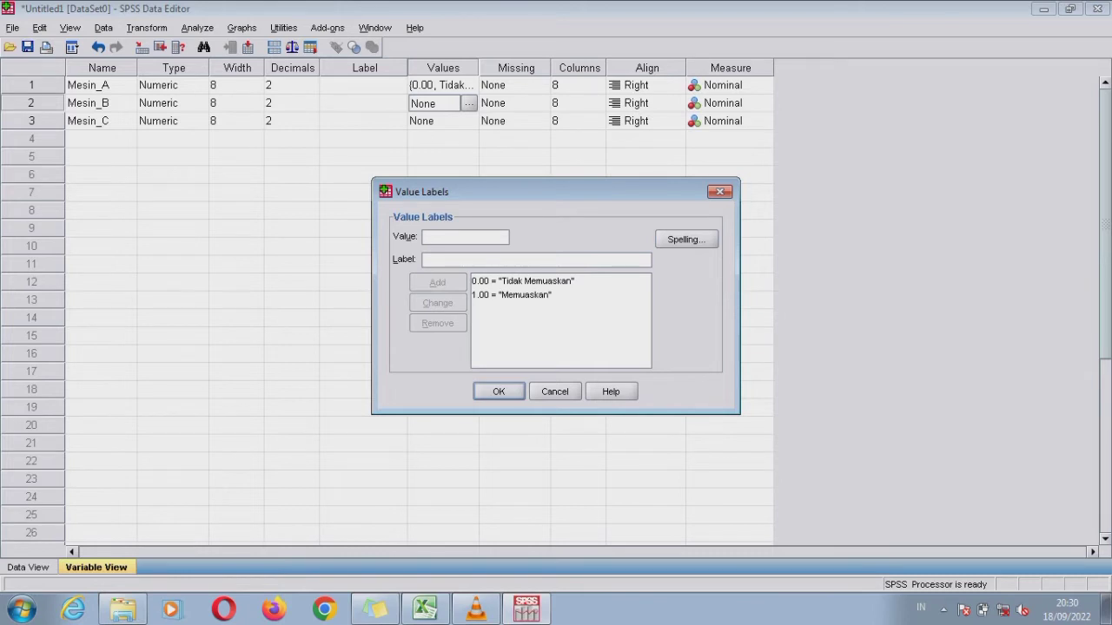
key("Return")
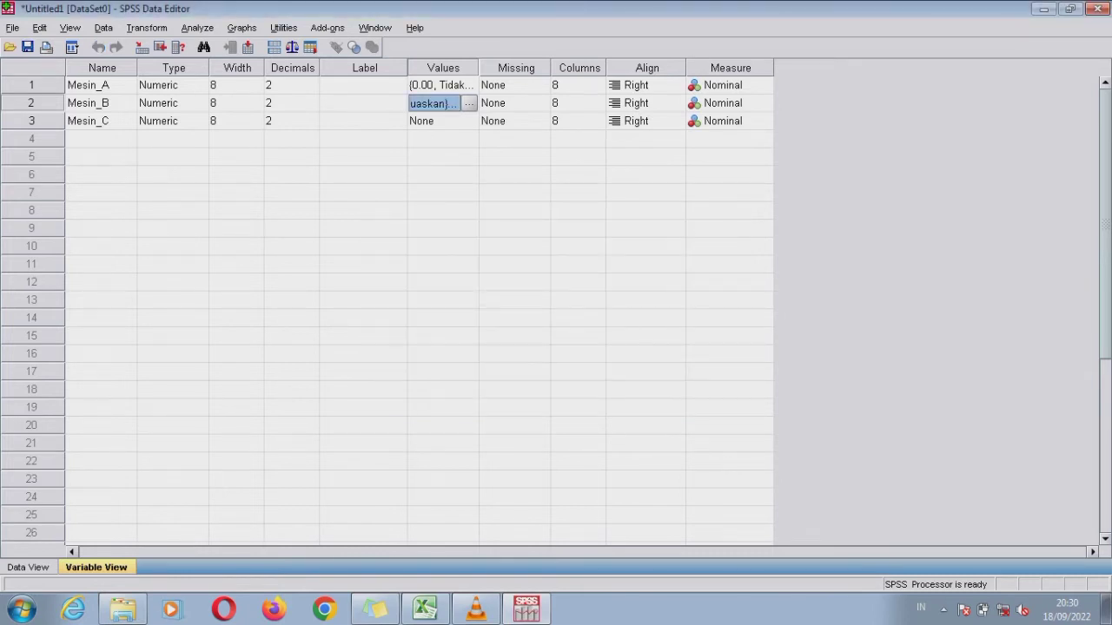
Step: Define value labels for Mesin_C: 0 as Tidak Memuaskan and 1 as Memuaskan
left_click(469, 121)
left_click(469, 121)
type("0")
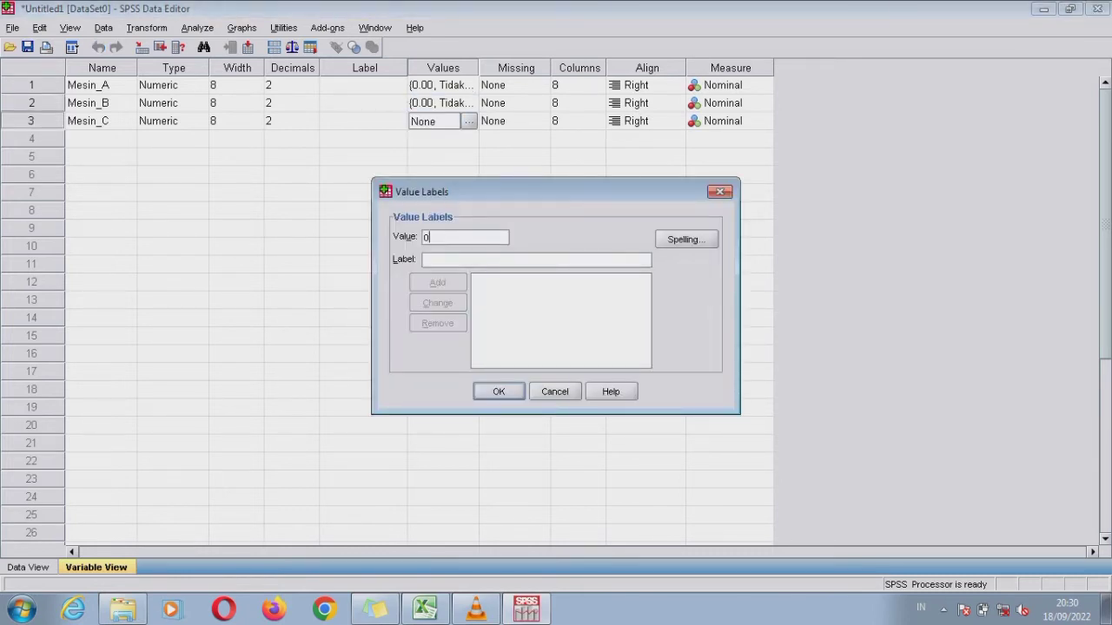
key("Tab")
type("Tid")
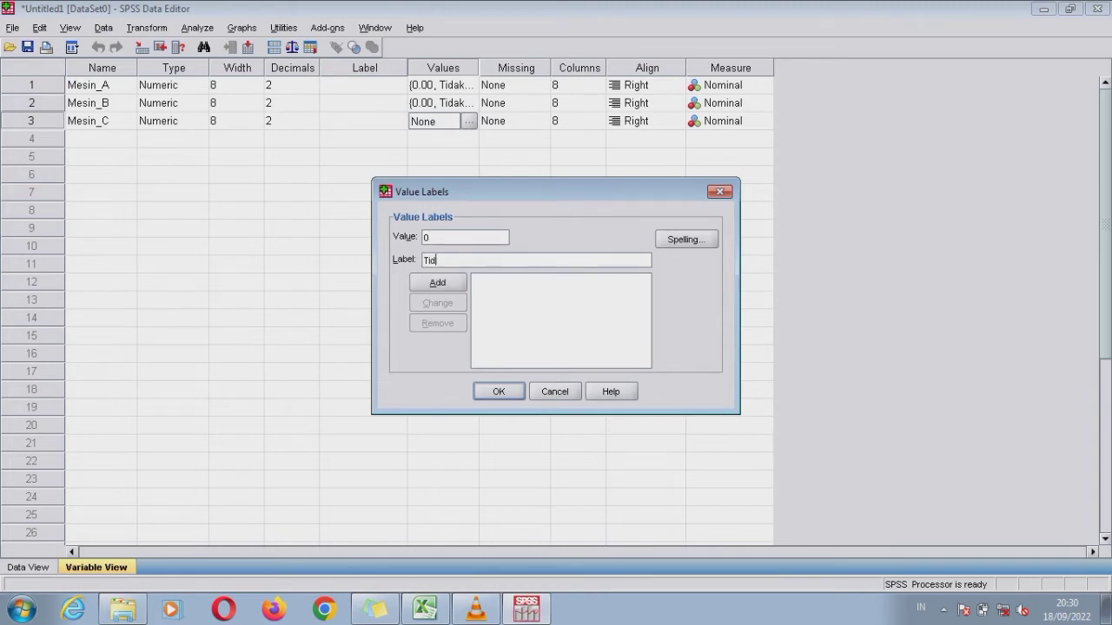
type("ak Memuaskan")
key("alt+a")
type("1")
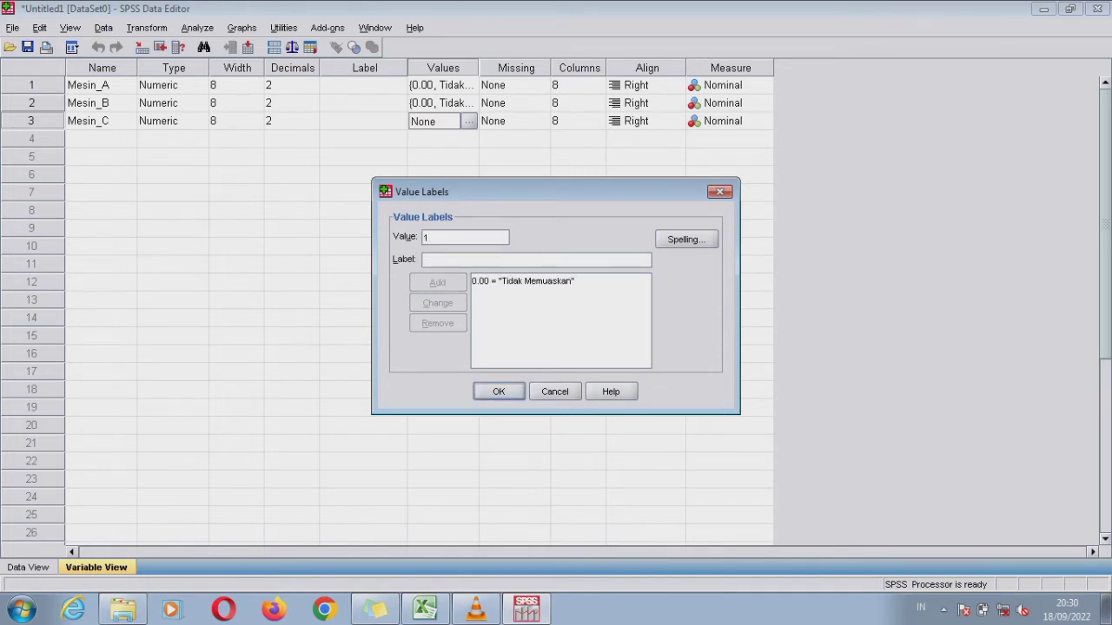
type("Memuaskan")
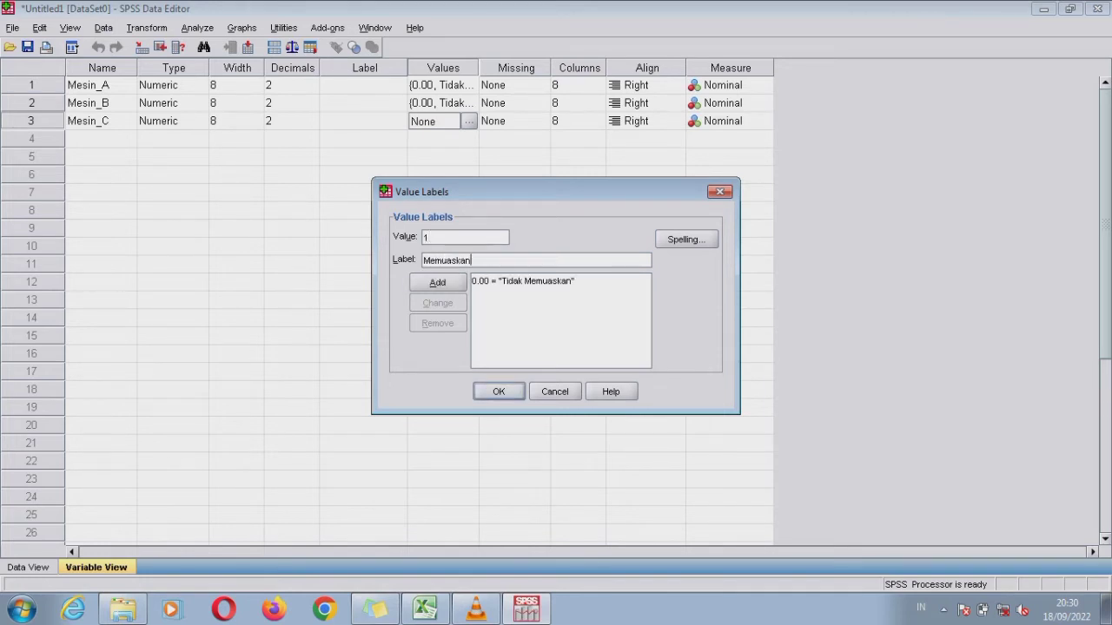
key("alt+a")
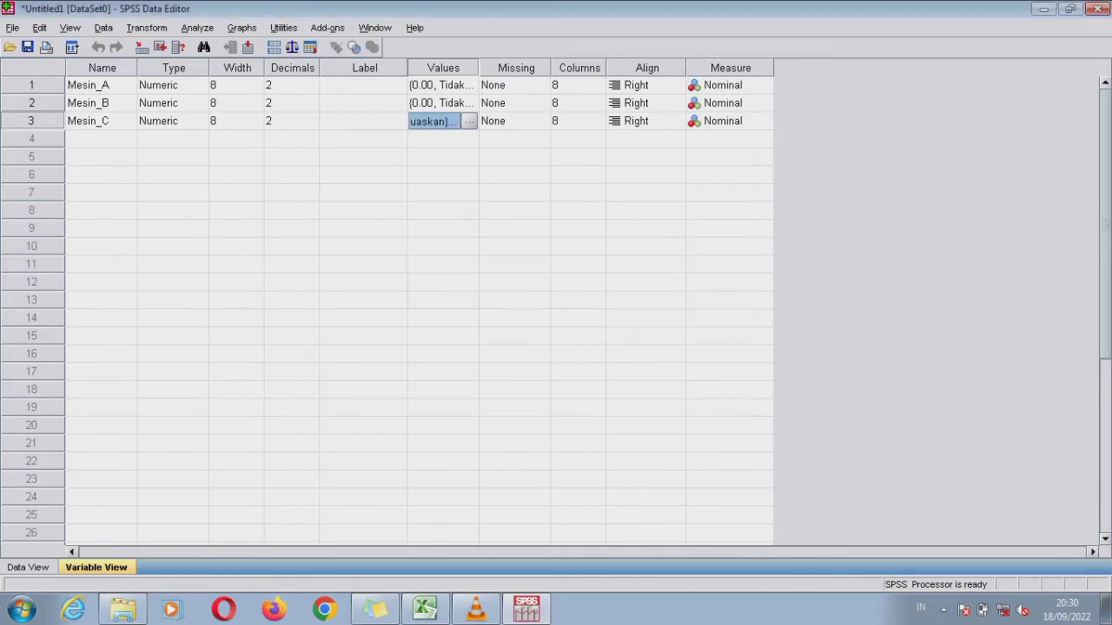
Step: Set up a nonparametric test for K Related Samples with Mesin_A, Mesin_B and Mesin_C as the test variables
left_click(28, 567)
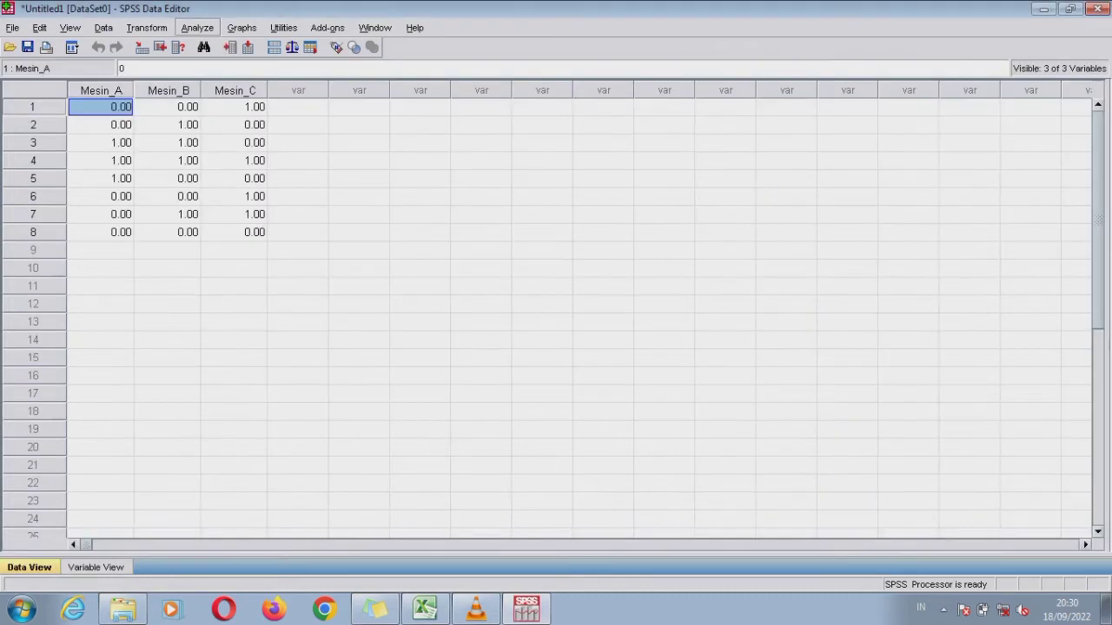
left_click(197, 28)
mouse_move(236, 300)
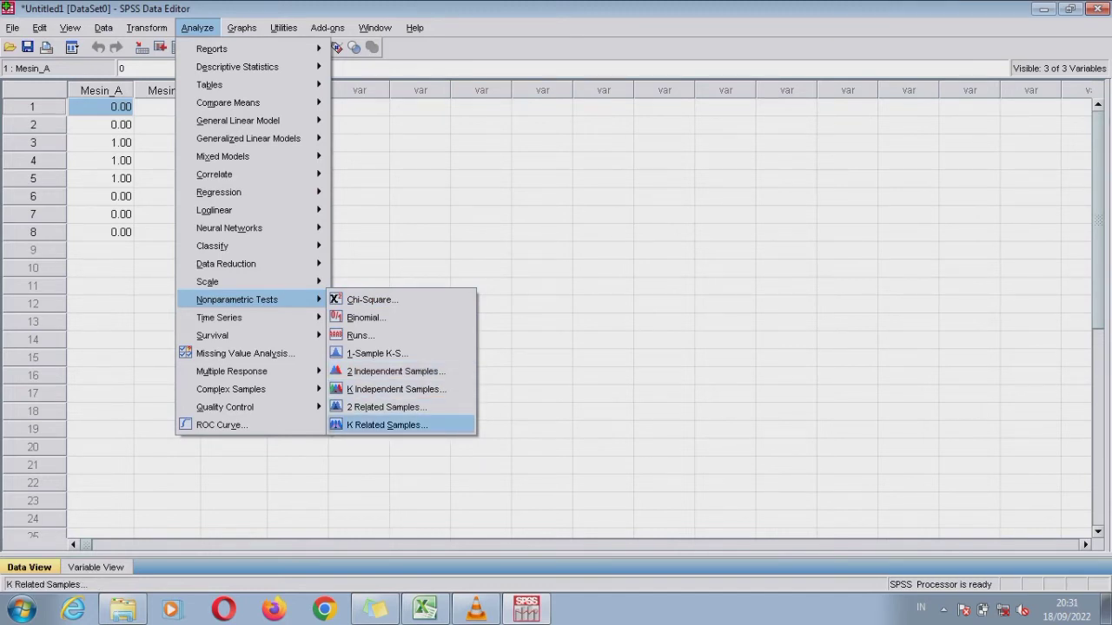
left_click(387, 426)
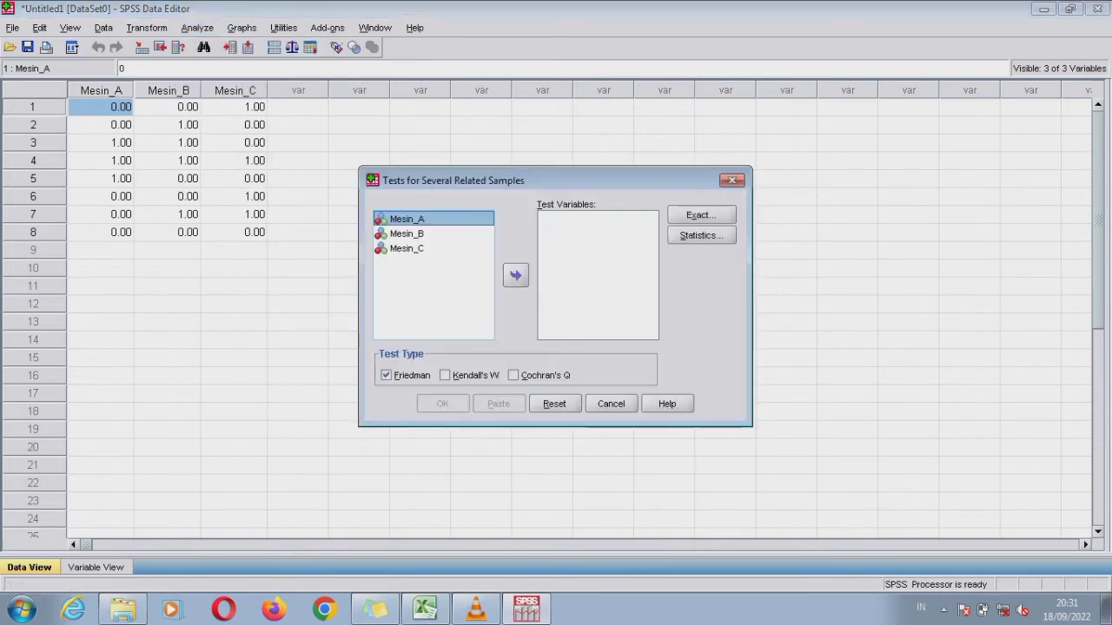
key("shift+Down")
key("shift+Down")
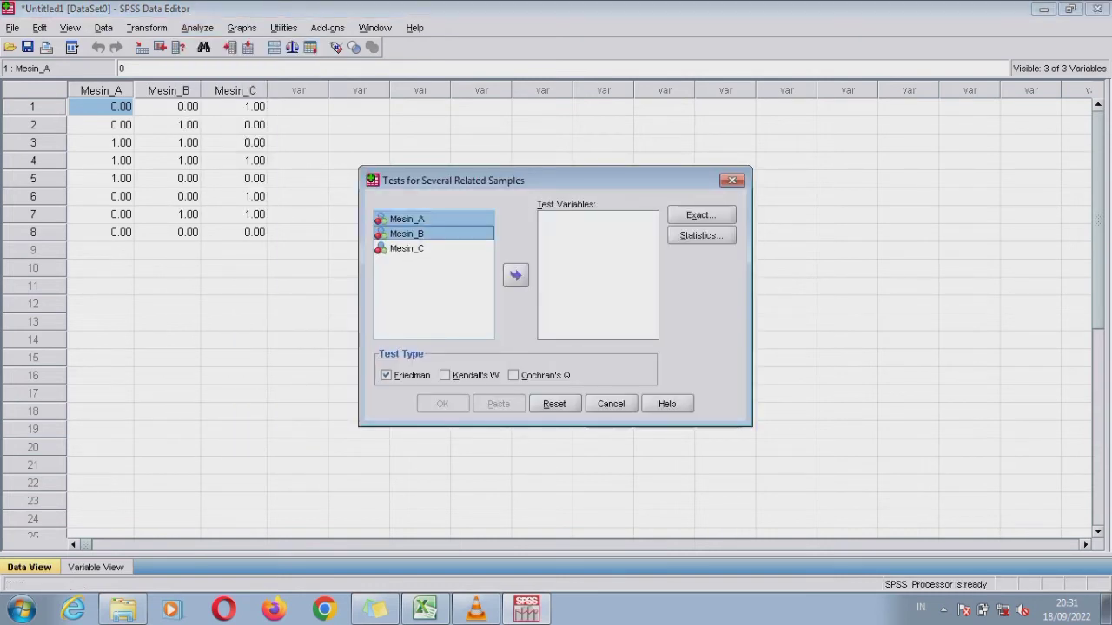
left_click(515, 275)
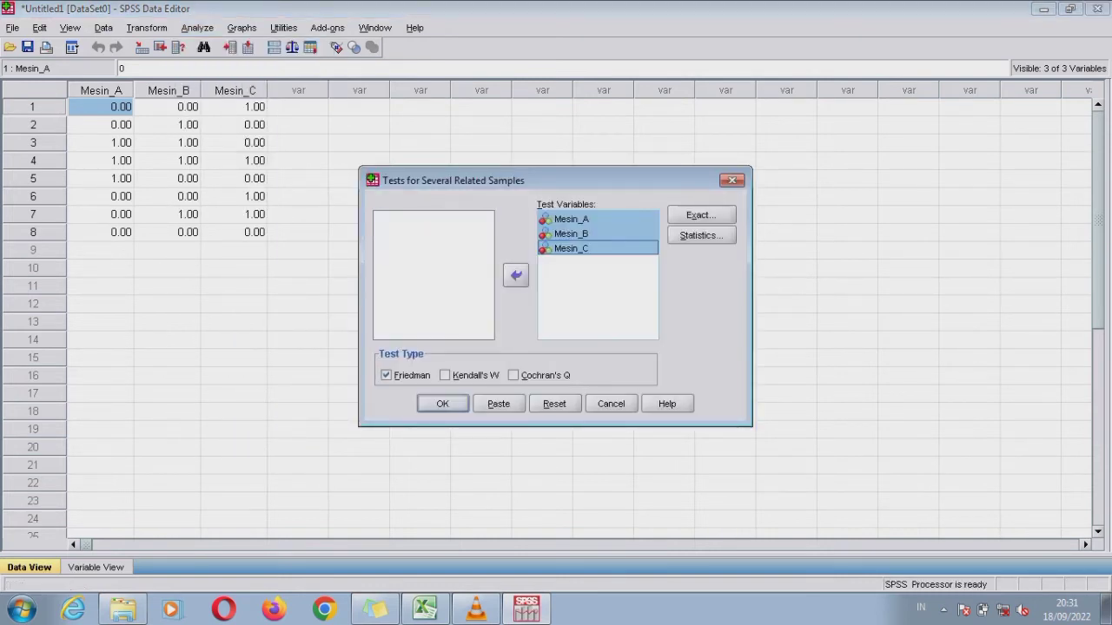
Step: Replace the Friedman test type with Cochran's Q and run the test
left_click(387, 375)
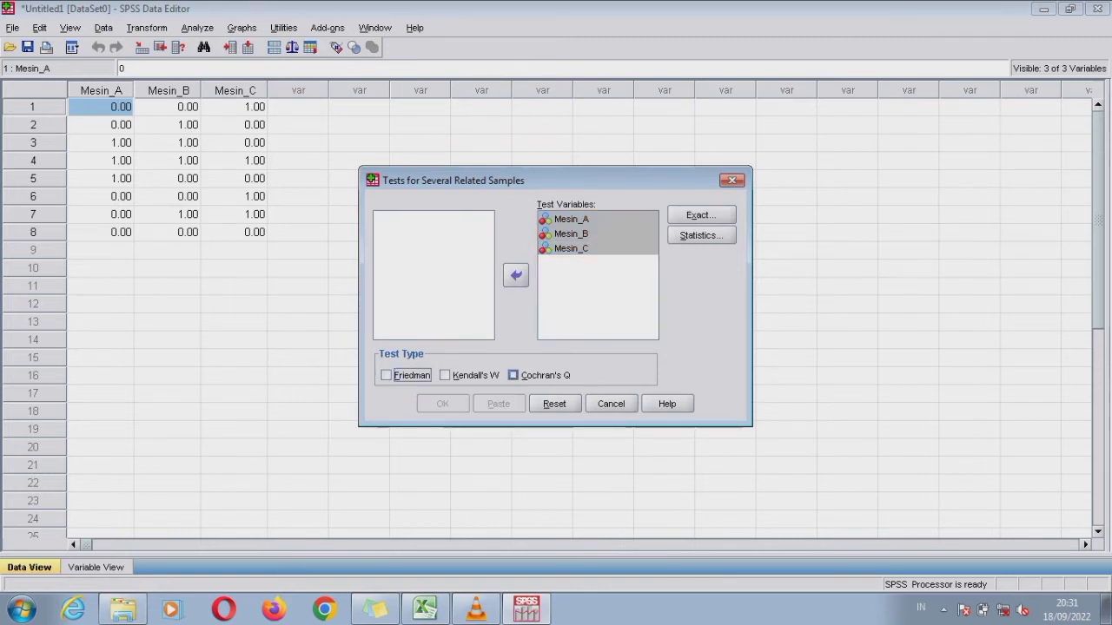
left_click(514, 375)
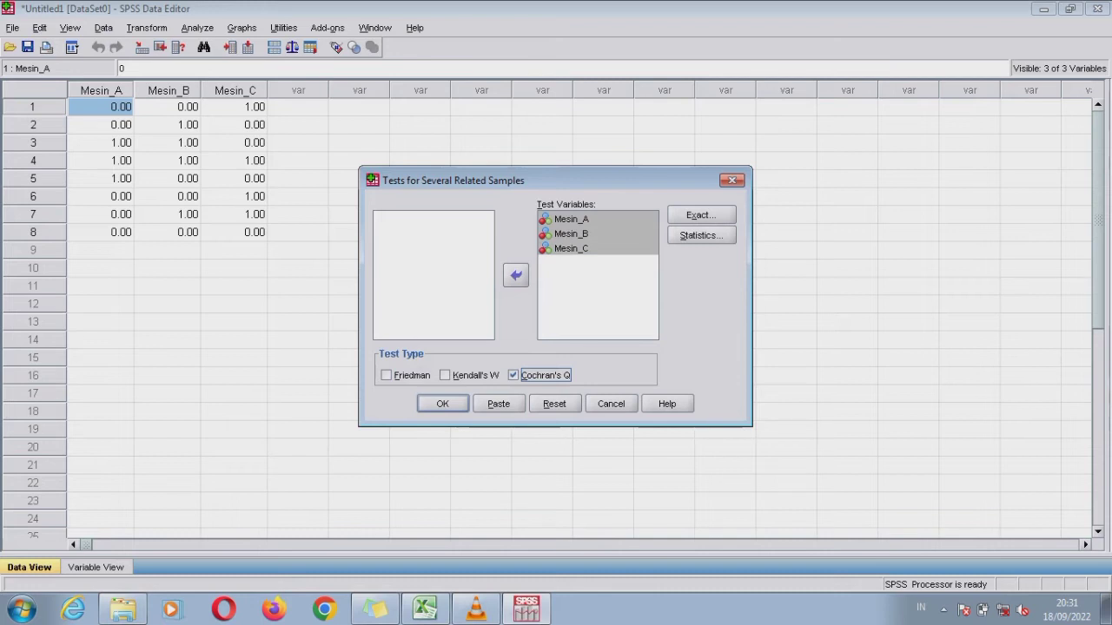
key("Return")
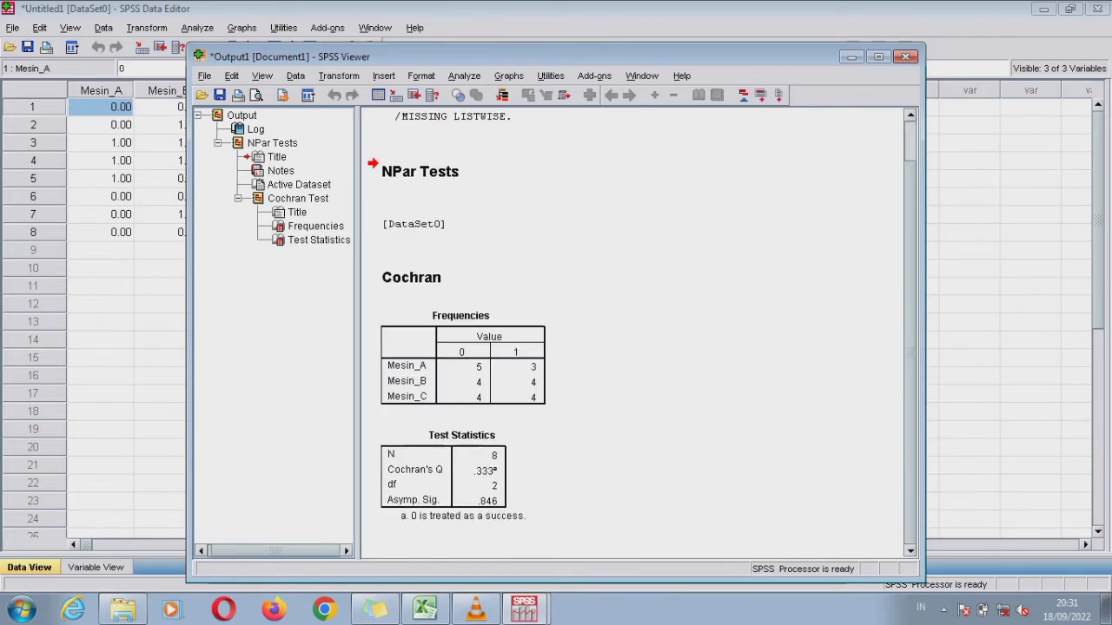
Step: Copy the Cochran Frequencies table from the output into the Excel sheet as a Picture (PNG), placed around columns L to O beside the Ketentuan notes
left_click(463, 364)
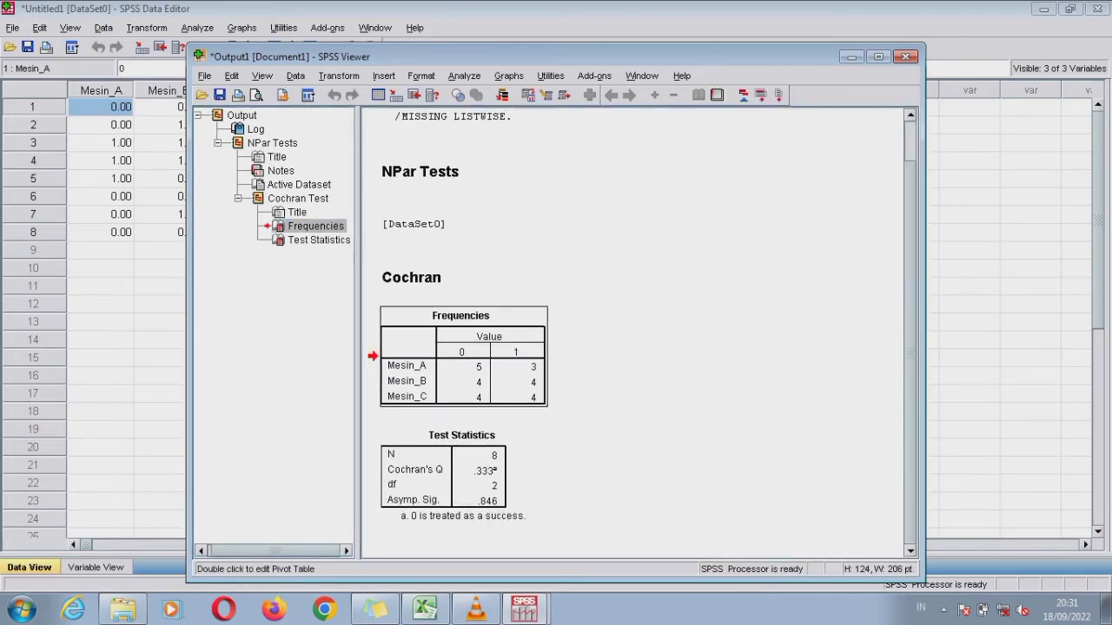
left_click(464, 476)
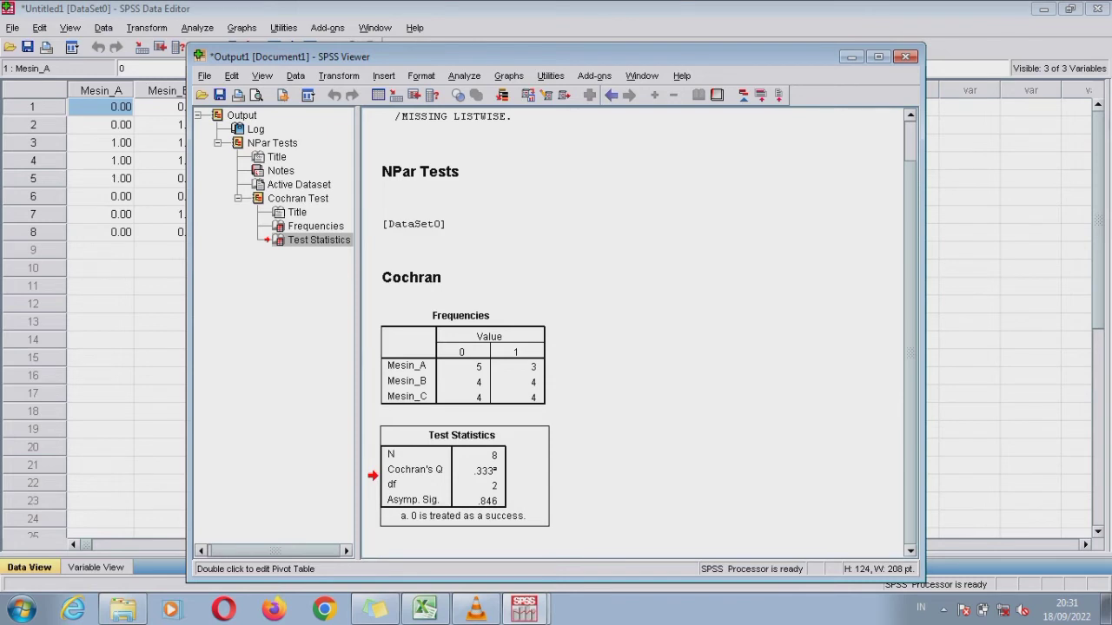
left_click(463, 365)
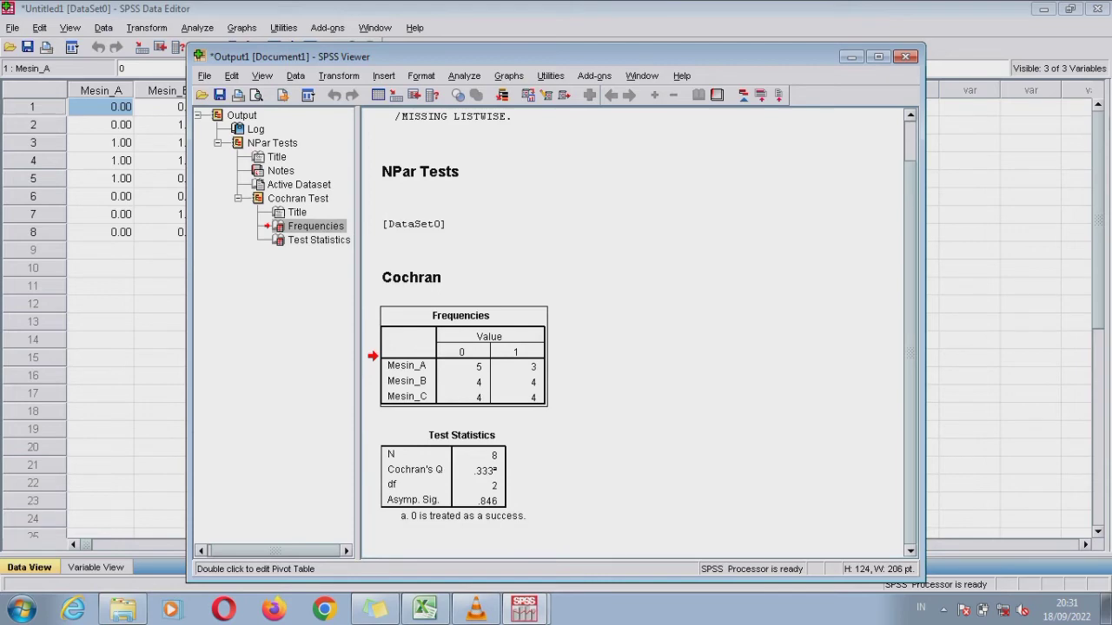
left_click(425, 608)
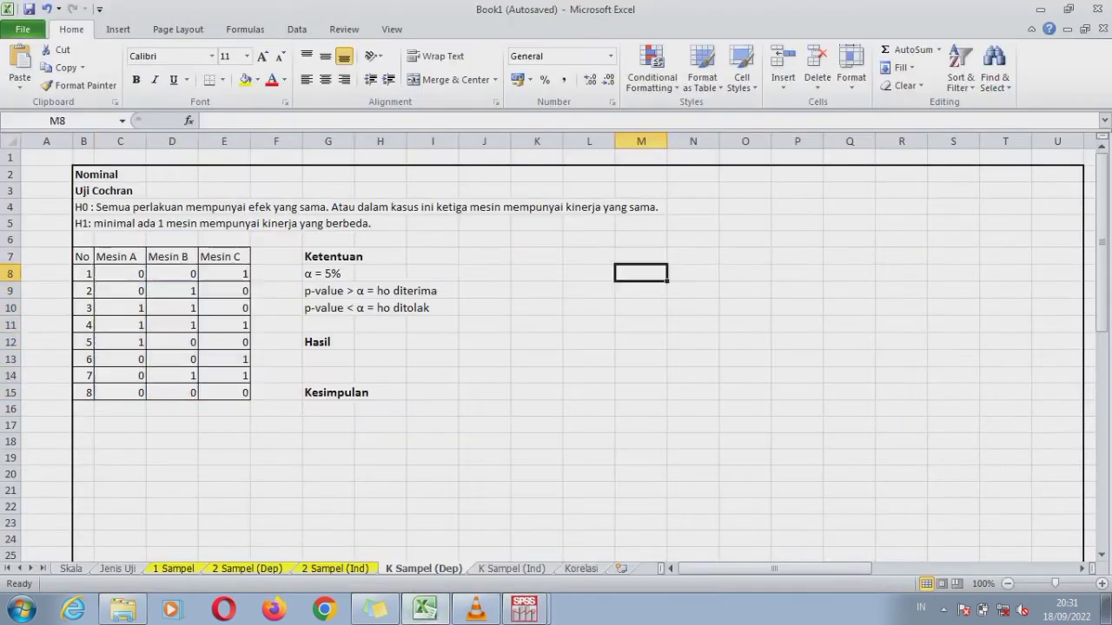
right_click(622, 268)
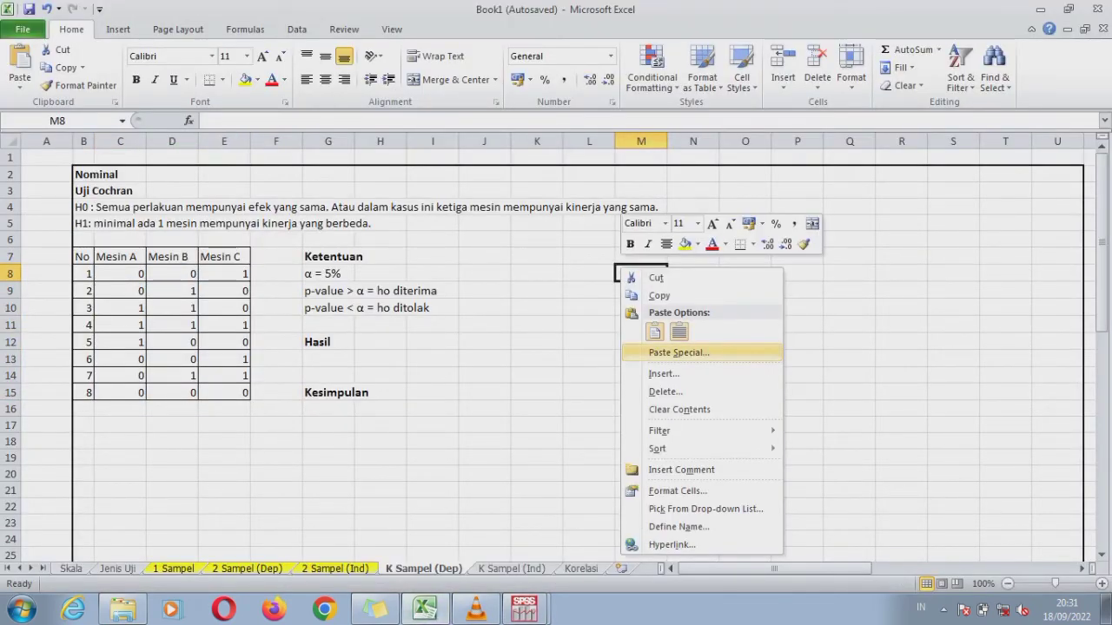
left_click(679, 352)
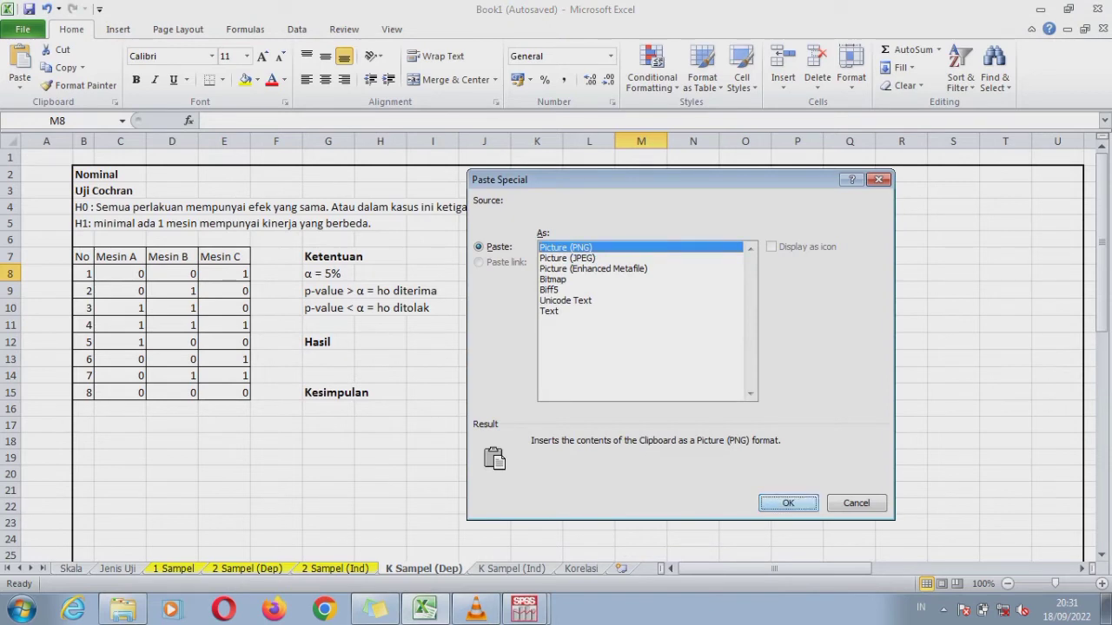
key("Return")
left_click_drag(698, 315, 656, 285)
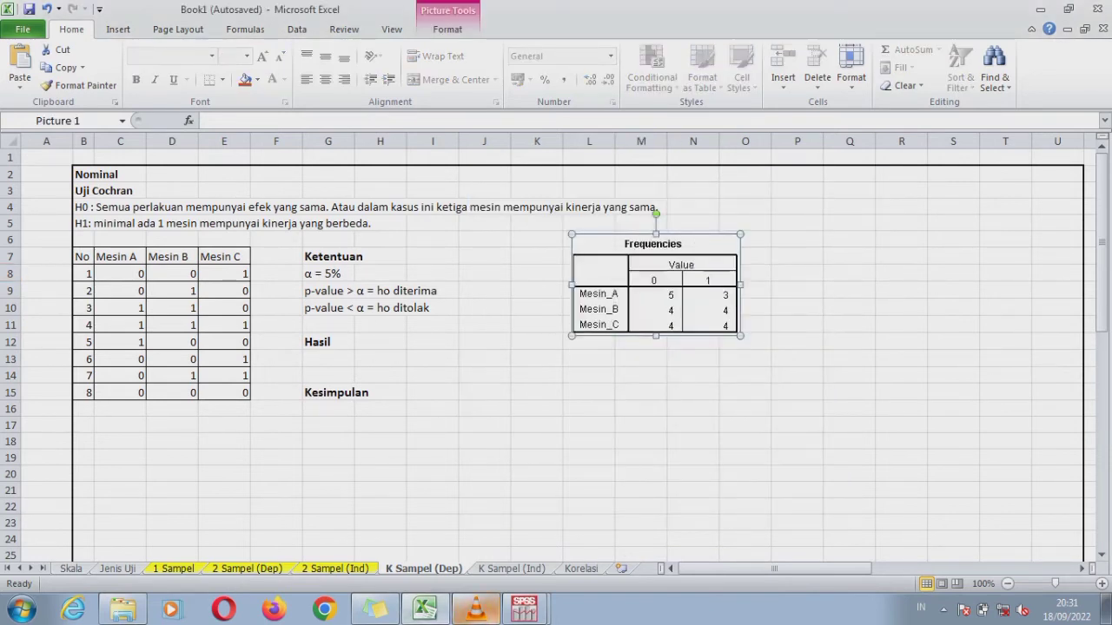
Step: Copy the Test Statistics table from the SPSS output into the Excel sheet as a Picture (PNG), placed just below the Frequencies picture
left_click(527, 609)
left_click(519, 572)
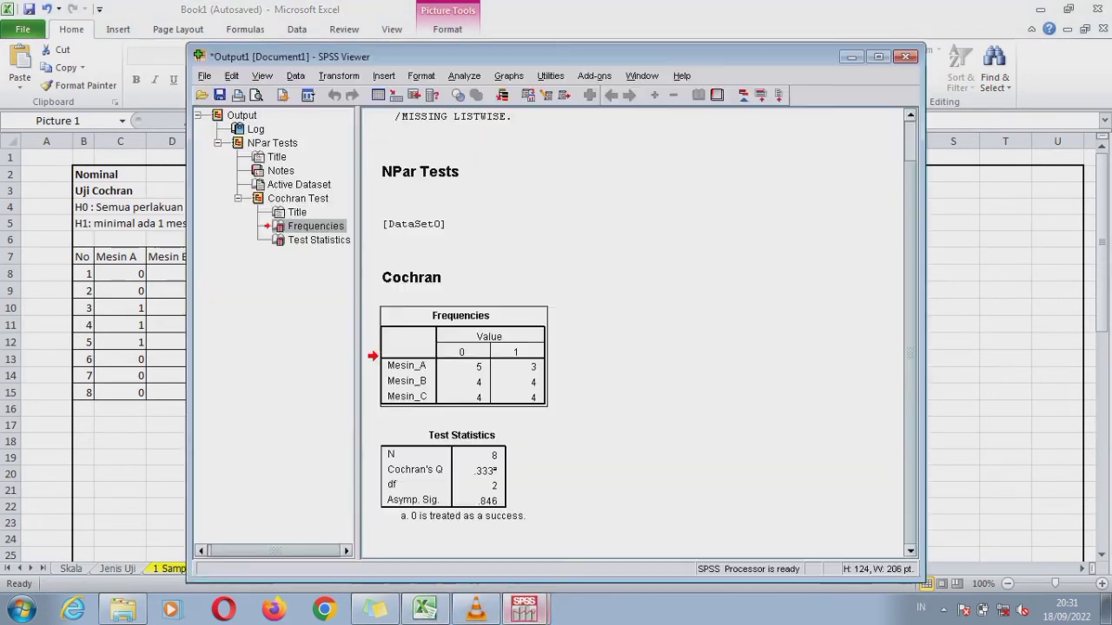
left_click(474, 478)
key("ctrl+c")
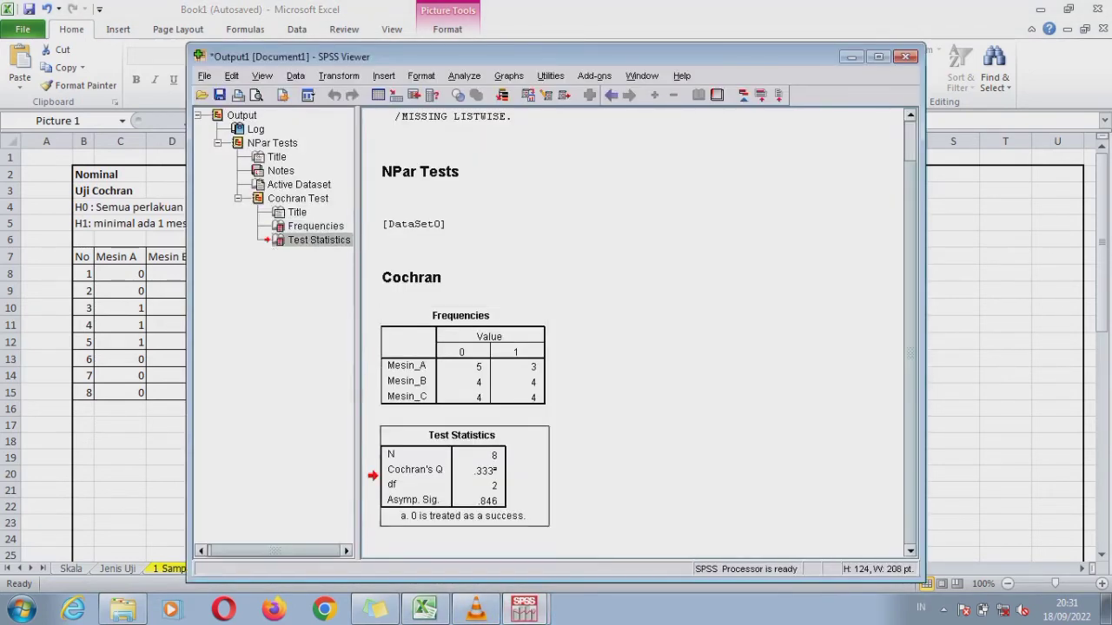
left_click(424, 609)
right_click(687, 379)
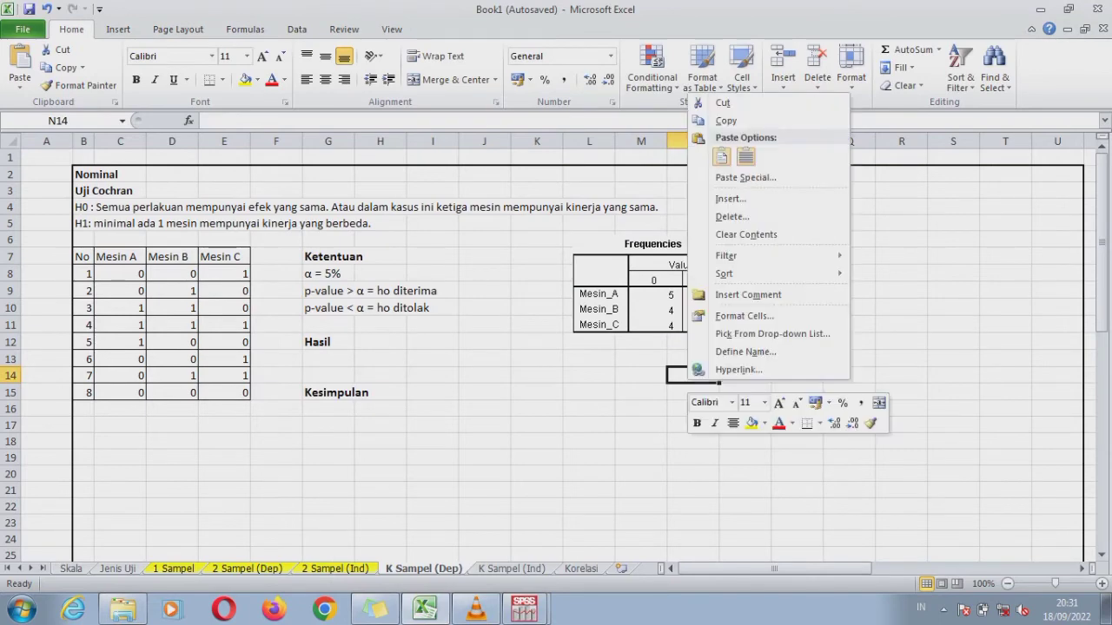
left_click(745, 177)
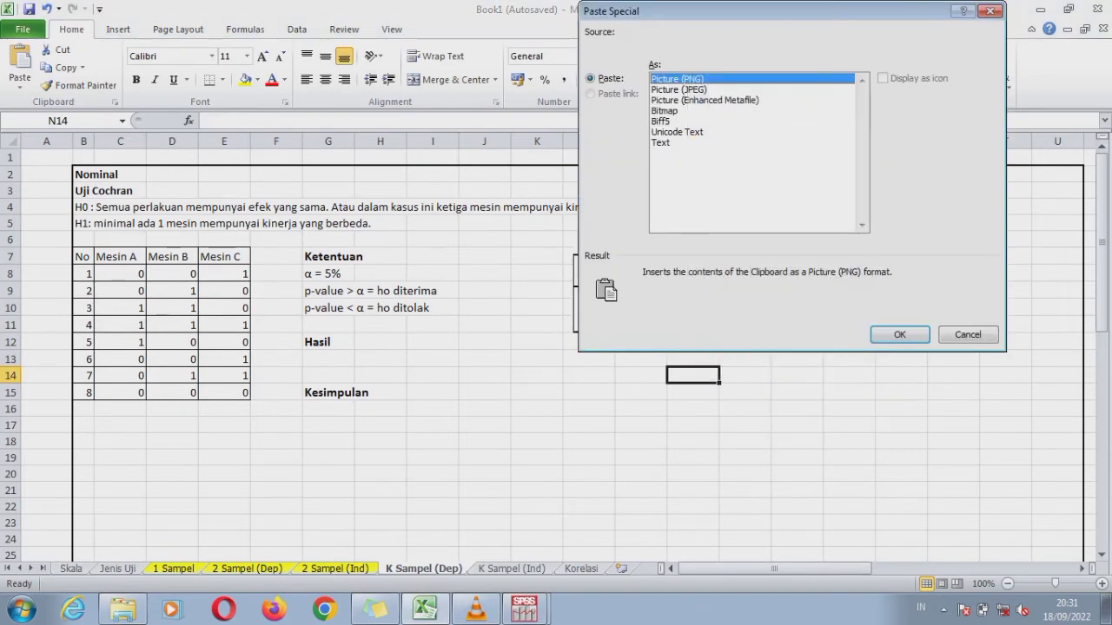
left_click(900, 335)
left_click_drag(752, 417, 657, 412)
left_click(849, 375)
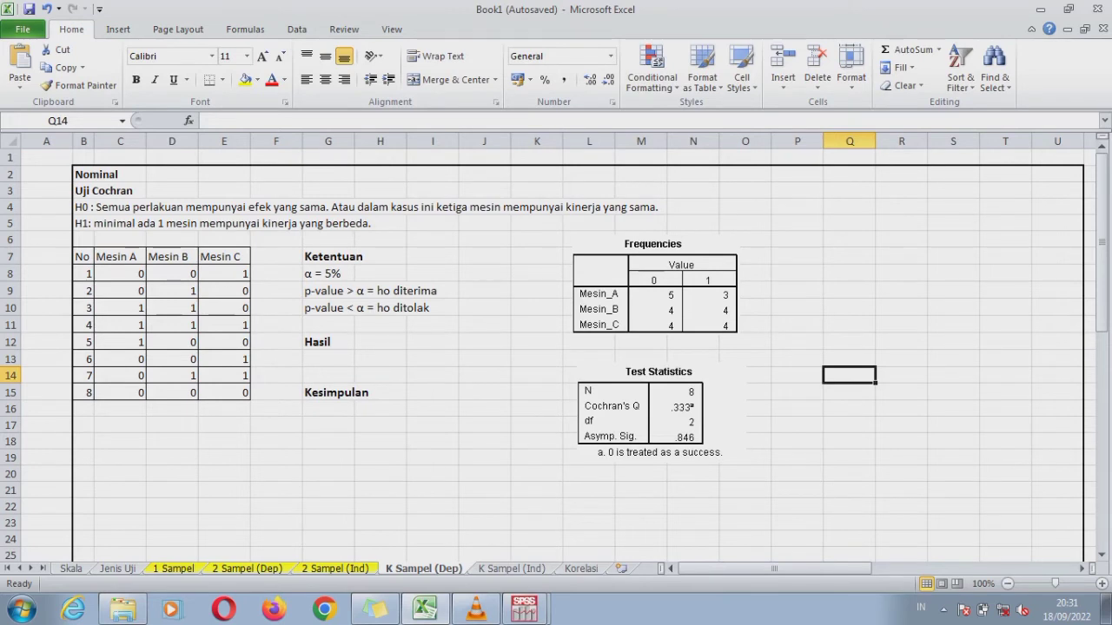
left_click(661, 412)
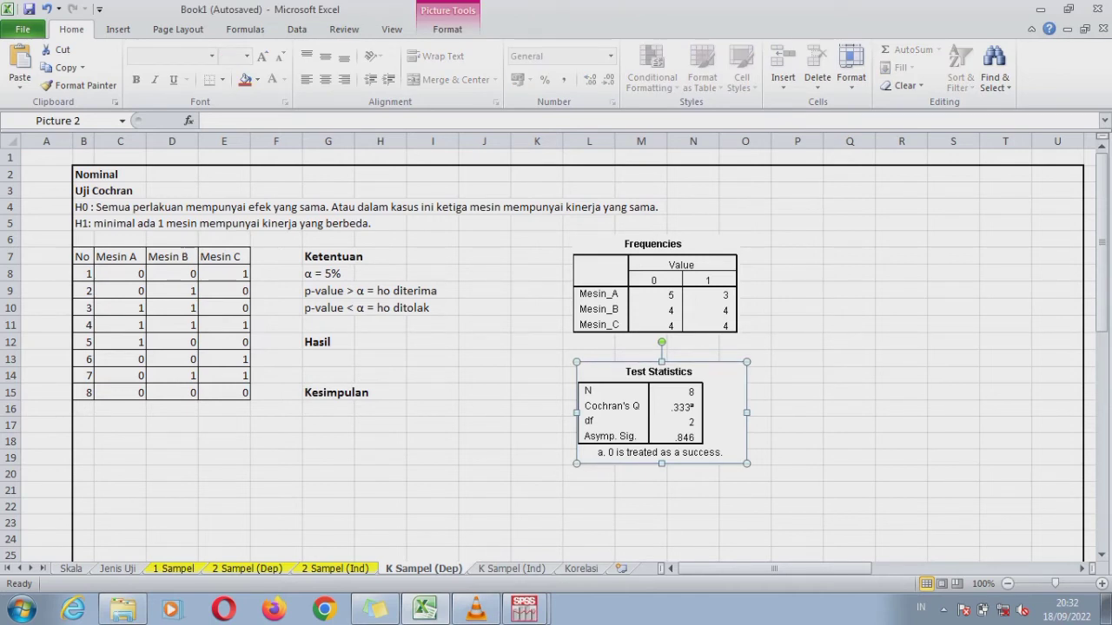
Step: Begin the Hasil statement in cell G13 with "P-Value (Nilai sig) = 0,846 >"
left_click(328, 359)
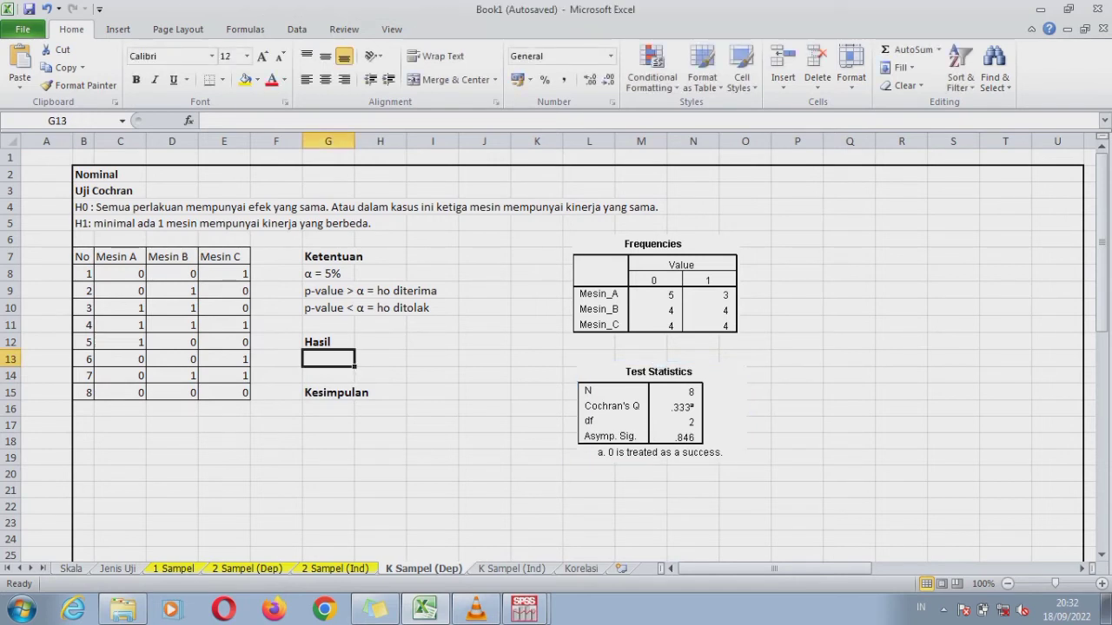
type("P-")
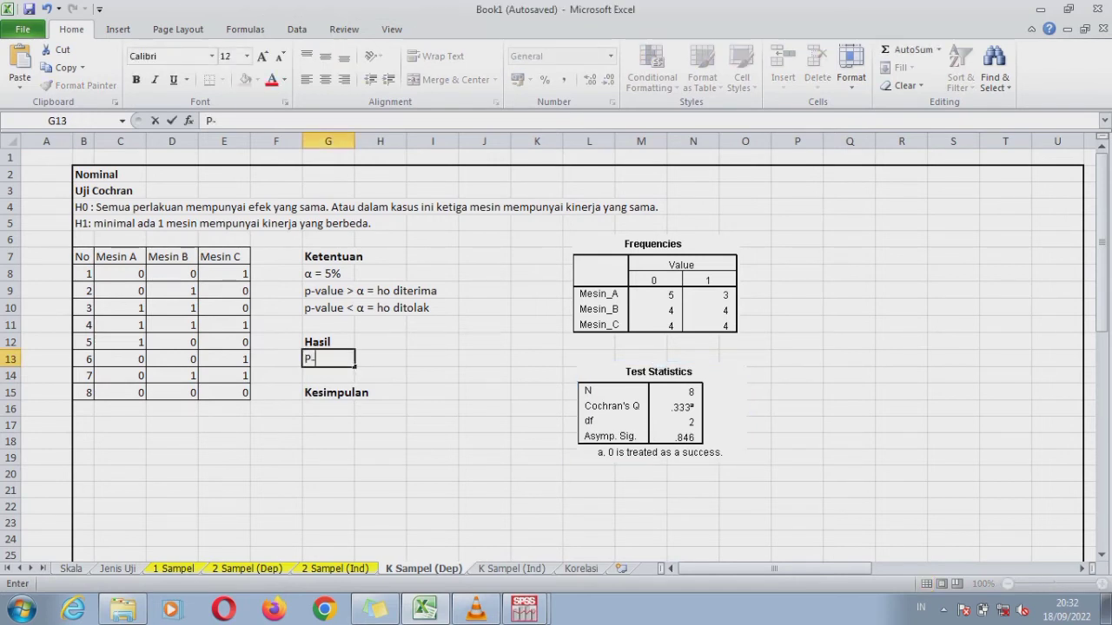
type("Value /mi")
key("BackSpace")
key("BackSpace")
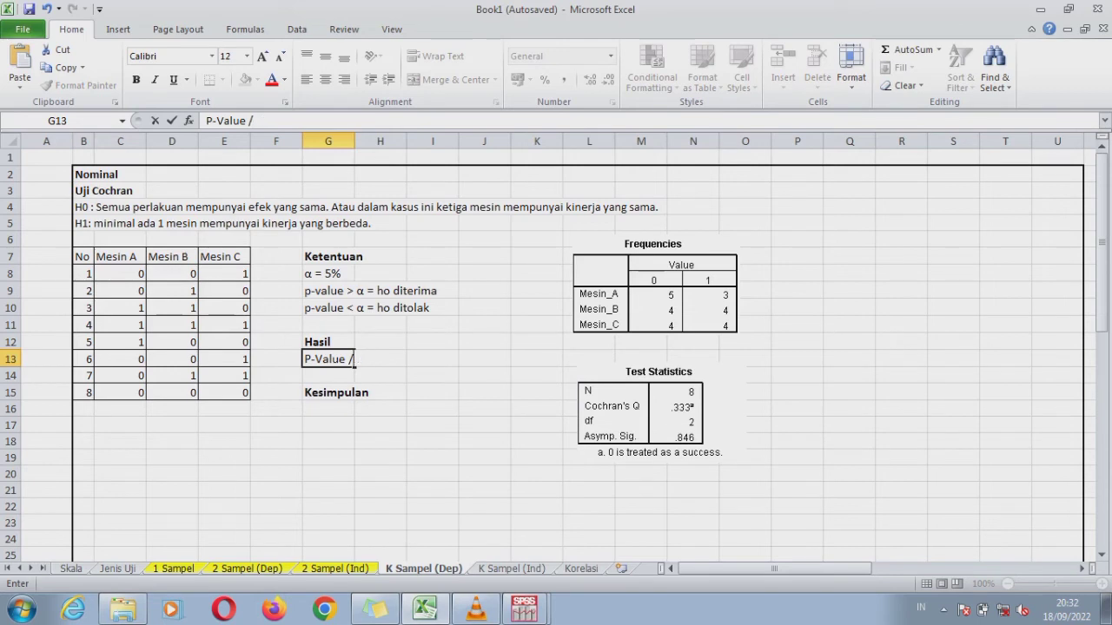
key("BackSpace")
key("BackSpace")
type("(Nilai ")
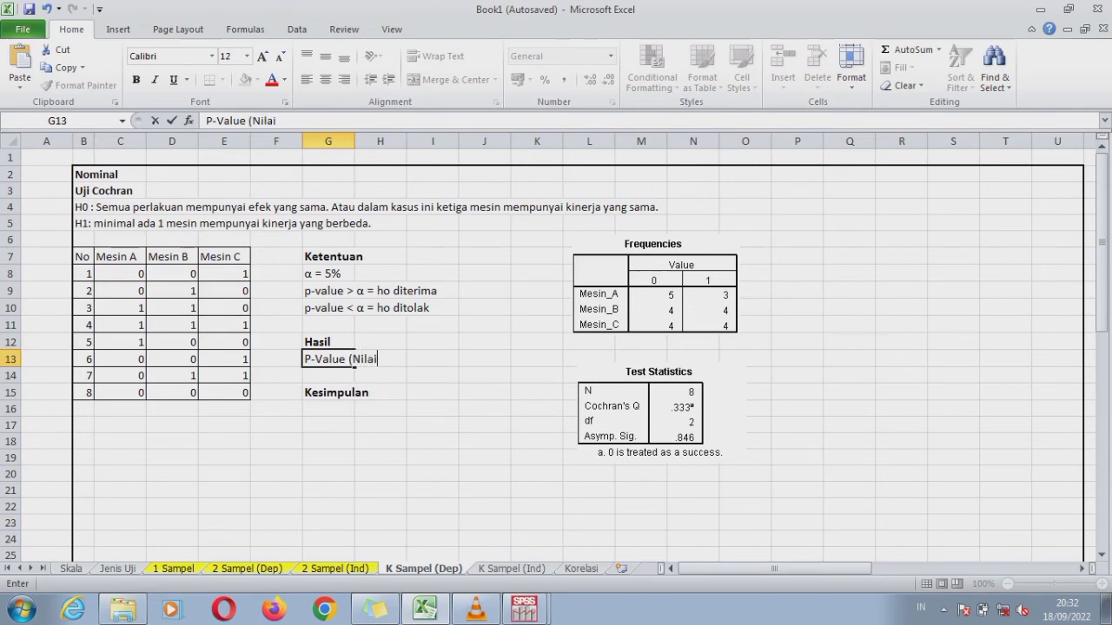
type("sig) = 0,8")
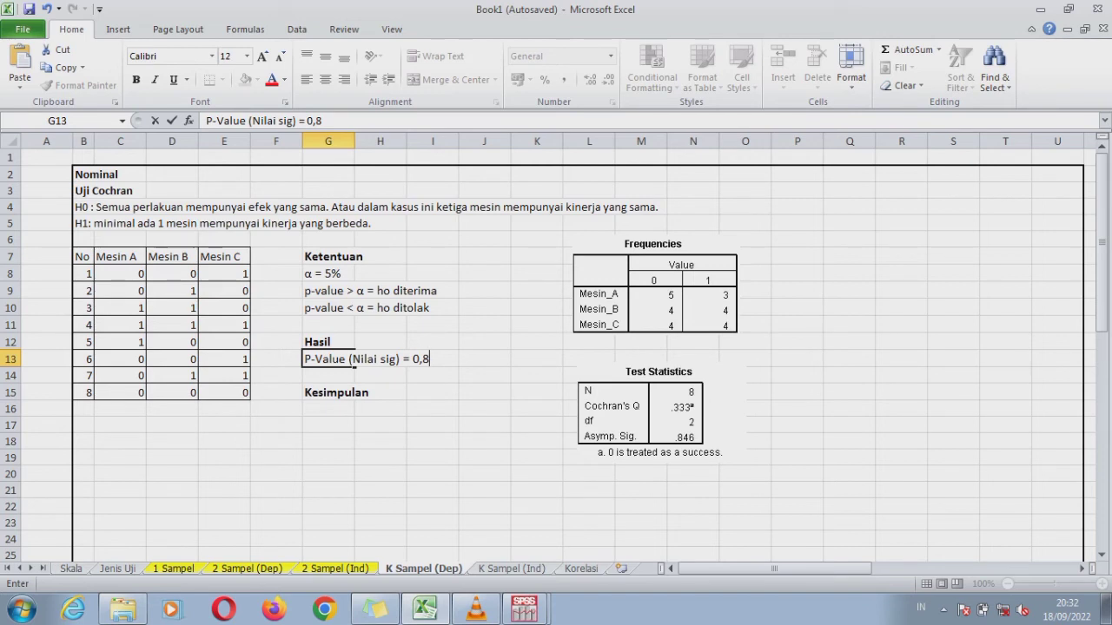
type("46 >")
Step: Complete the G13 statement with "α = 0,05 maka H0 diterima", reusing the α symbol from the Ketentuan notes
left_click(328, 273)
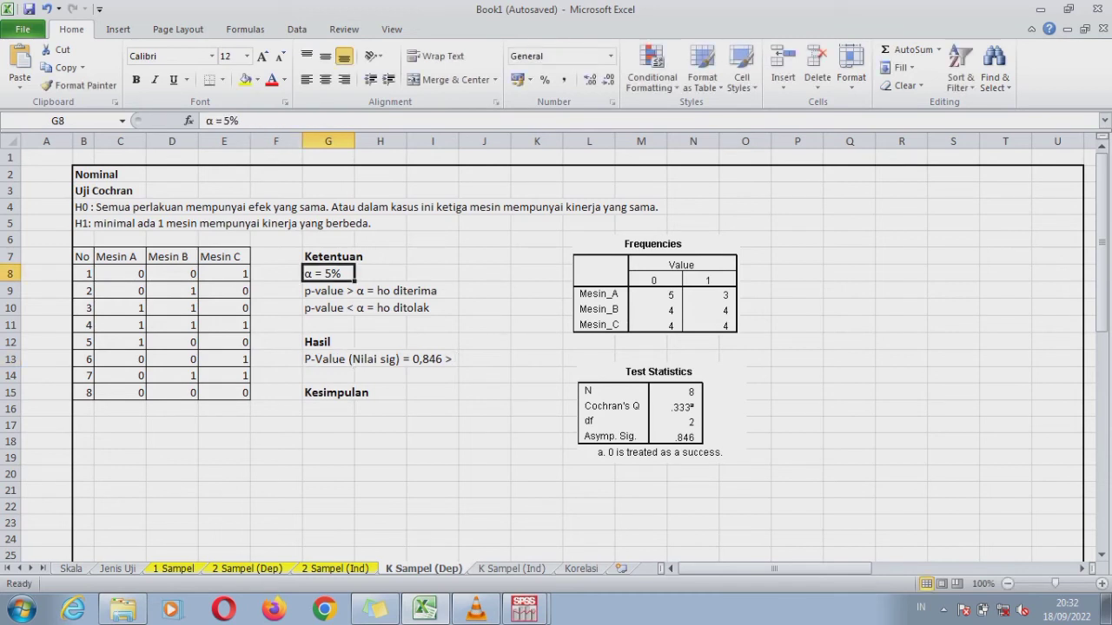
left_click_drag(205, 121, 239, 120)
key("ctrl+c")
key("Escape")
left_click(347, 359)
left_click(347, 121)
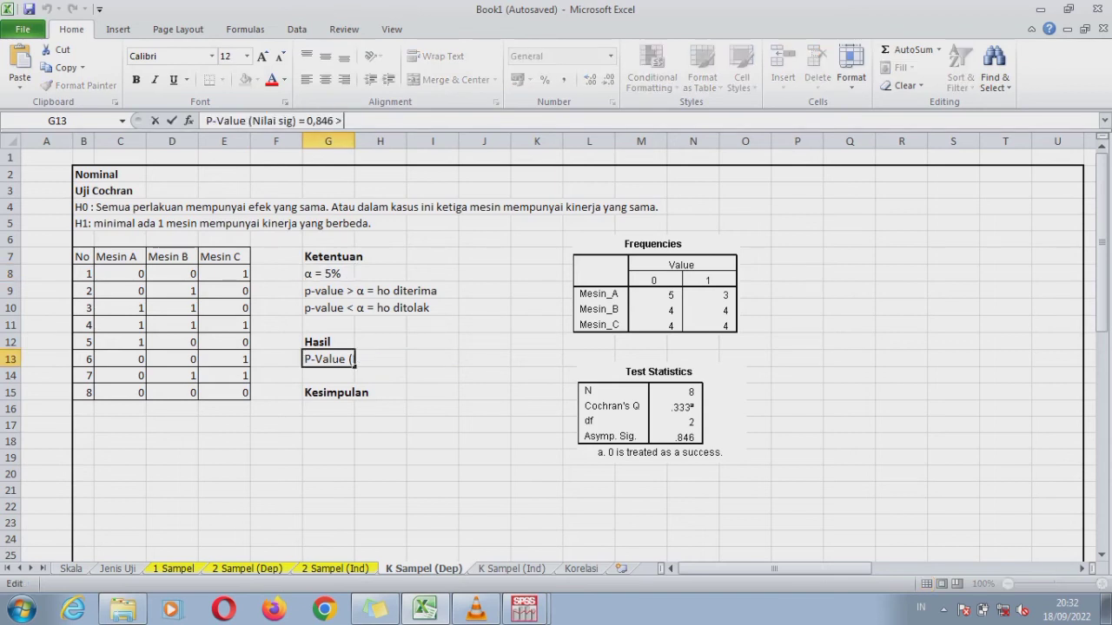
key("ctrl+v")
key("BackSpace")
key("BackSpace")
type("0,05 maka ")
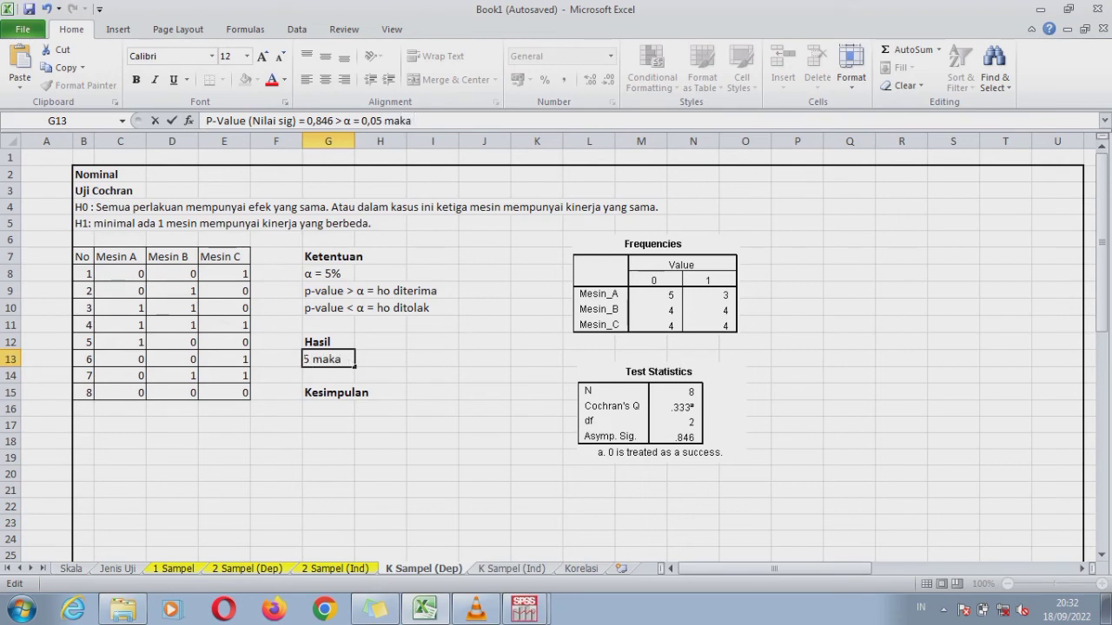
type("H0 dite")
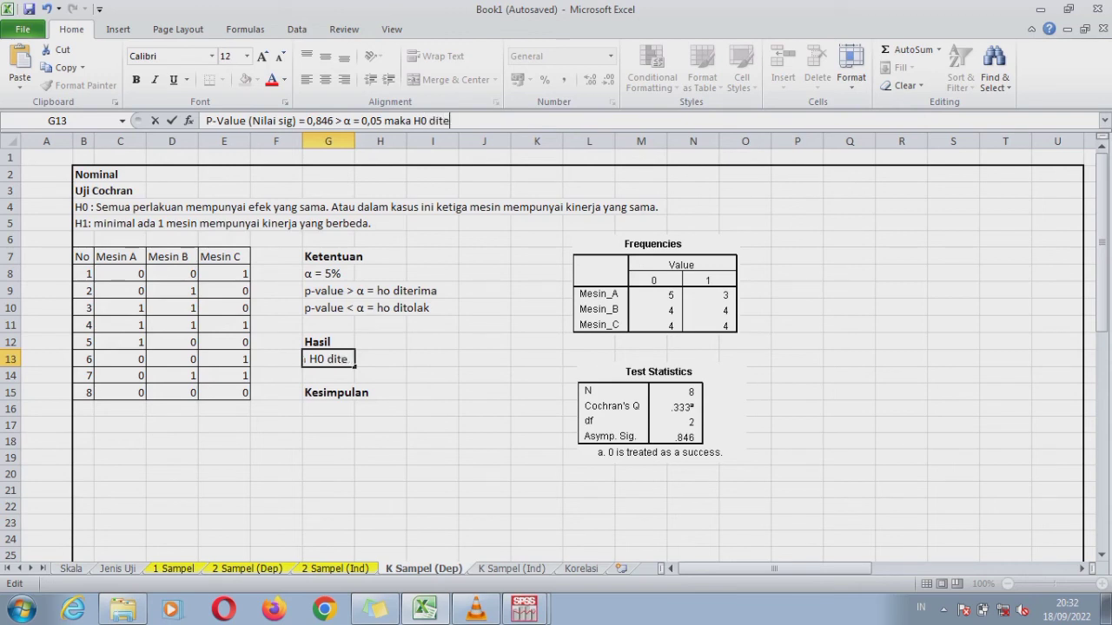
type("rima")
key("Return")
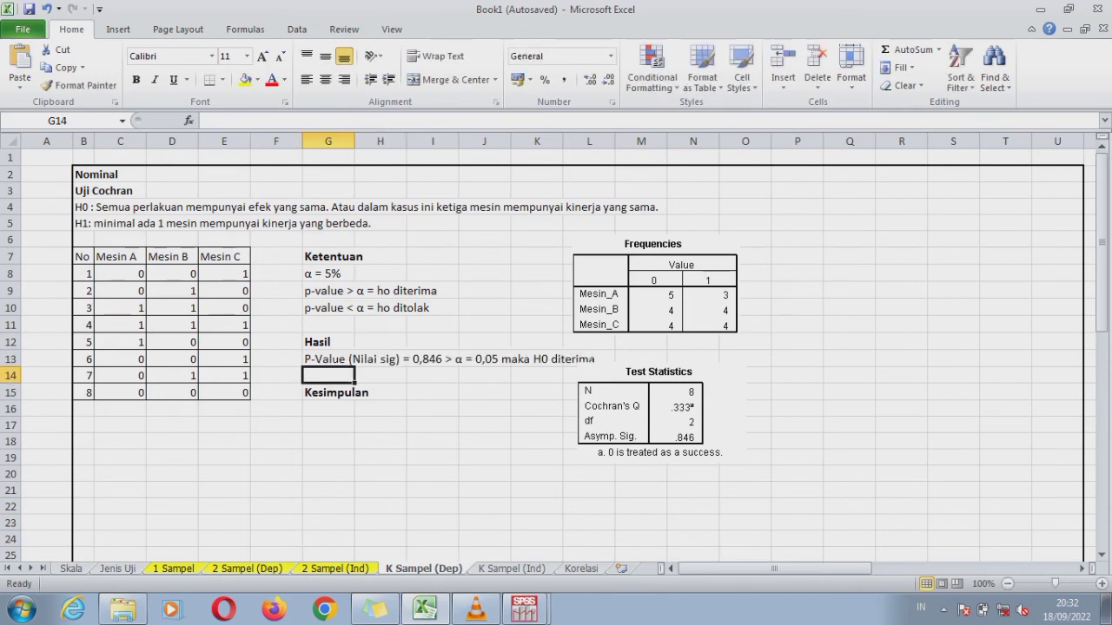
Step: Move the Frequencies and Test Statistics pictures right to about column M, clear of the result text in row 13
left_click_drag(656, 285, 725, 276)
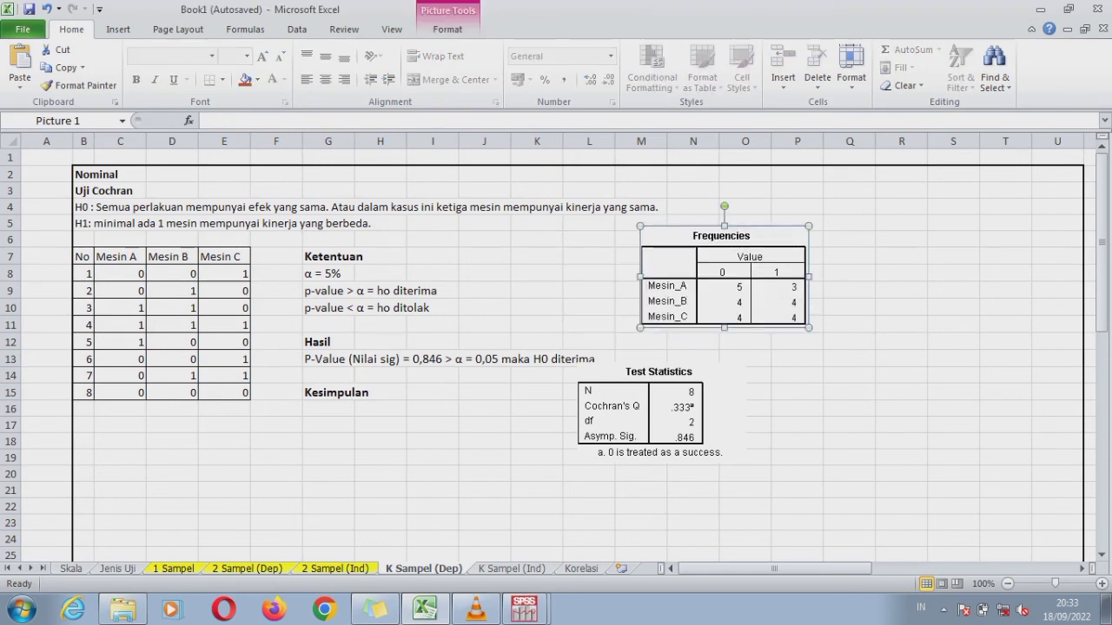
left_click_drag(616, 408, 684, 401)
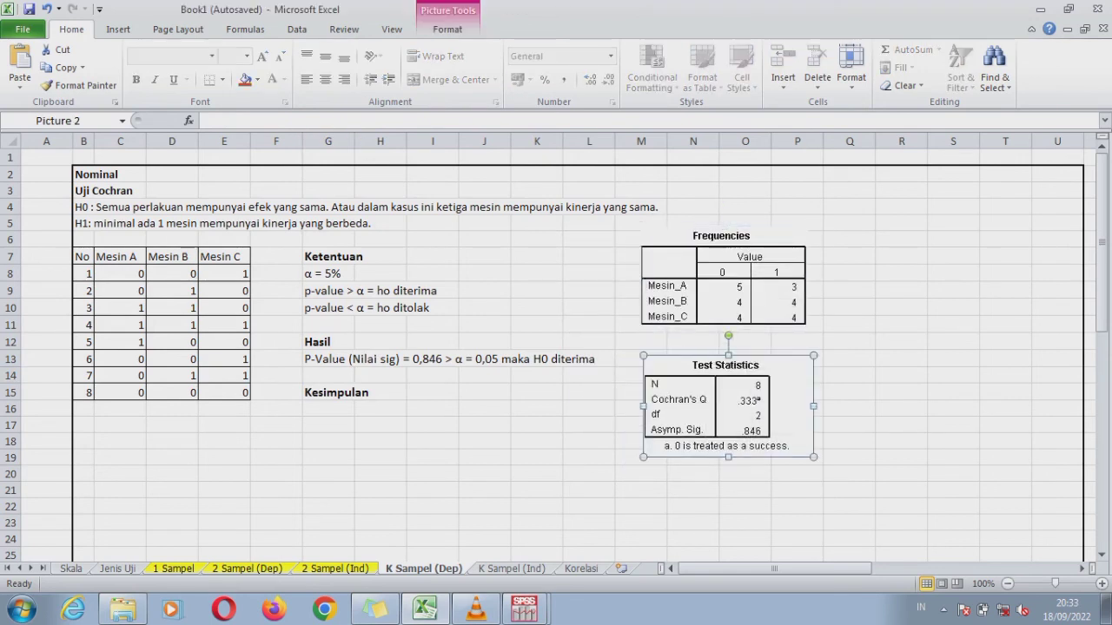
Step: Make the H0 hypothesis line in row 4 bold
left_click(120, 207)
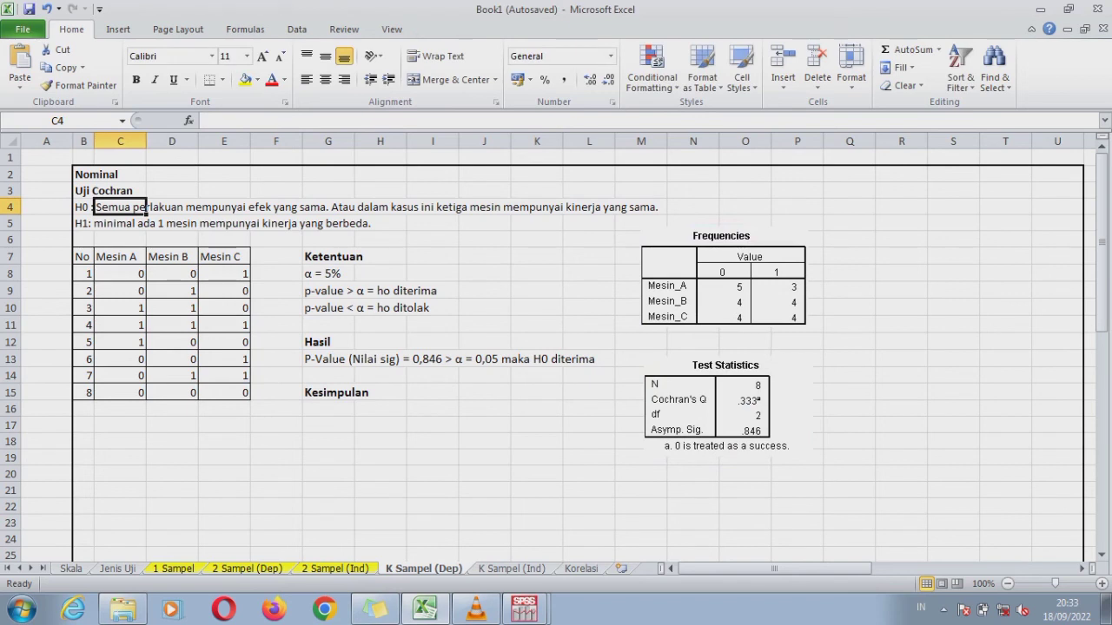
left_click_drag(83, 207, 667, 209)
key("ctrl+b")
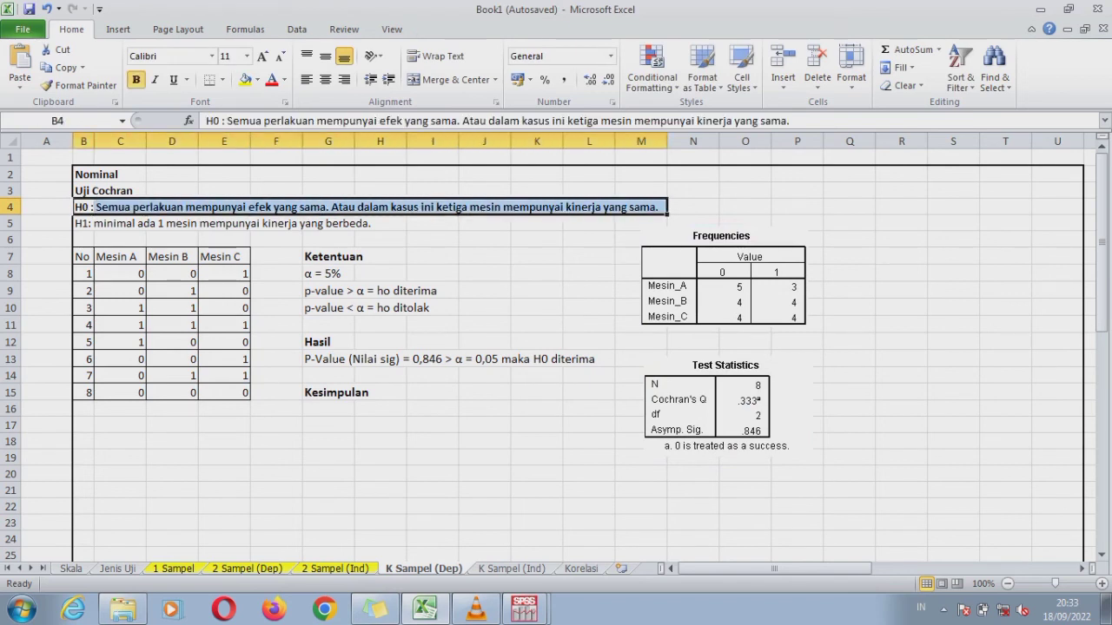
Step: Copy "ketiga mesin mempunyai kinerja yang sama." from the H0 text in B4 into cell G16 under Kesimpulan
left_click(120, 206)
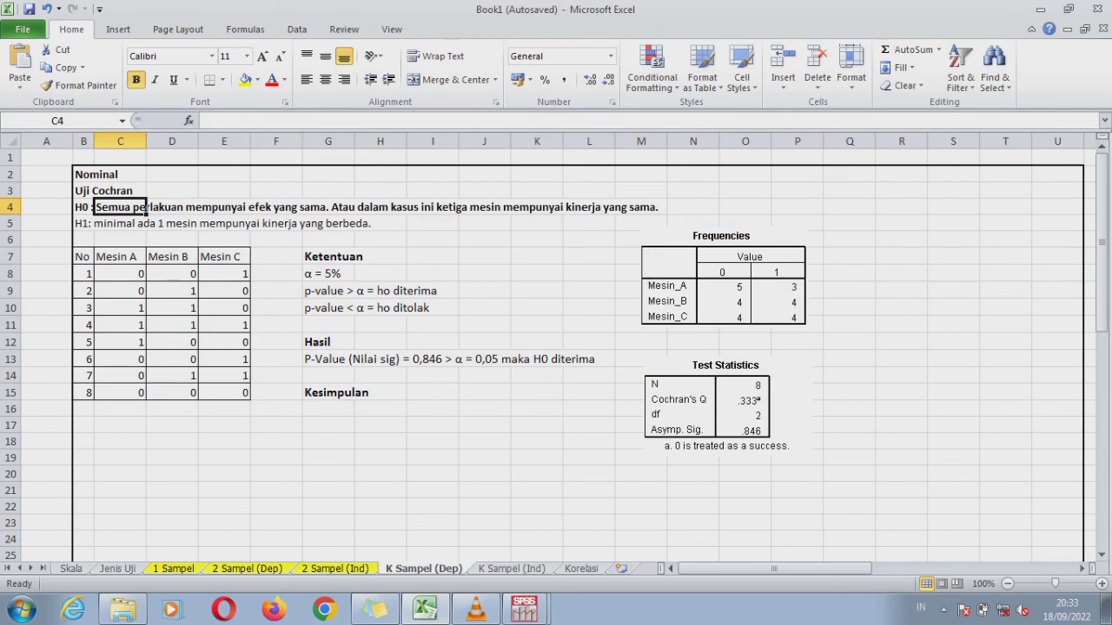
left_click(83, 207)
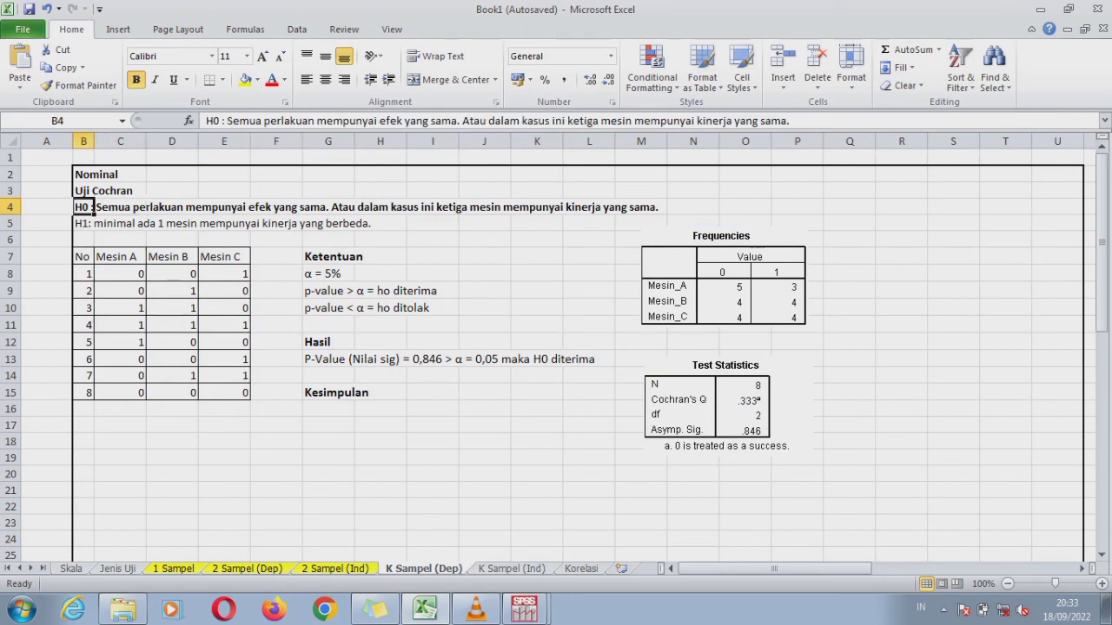
left_click_drag(567, 122, 789, 122)
key("ctrl+c")
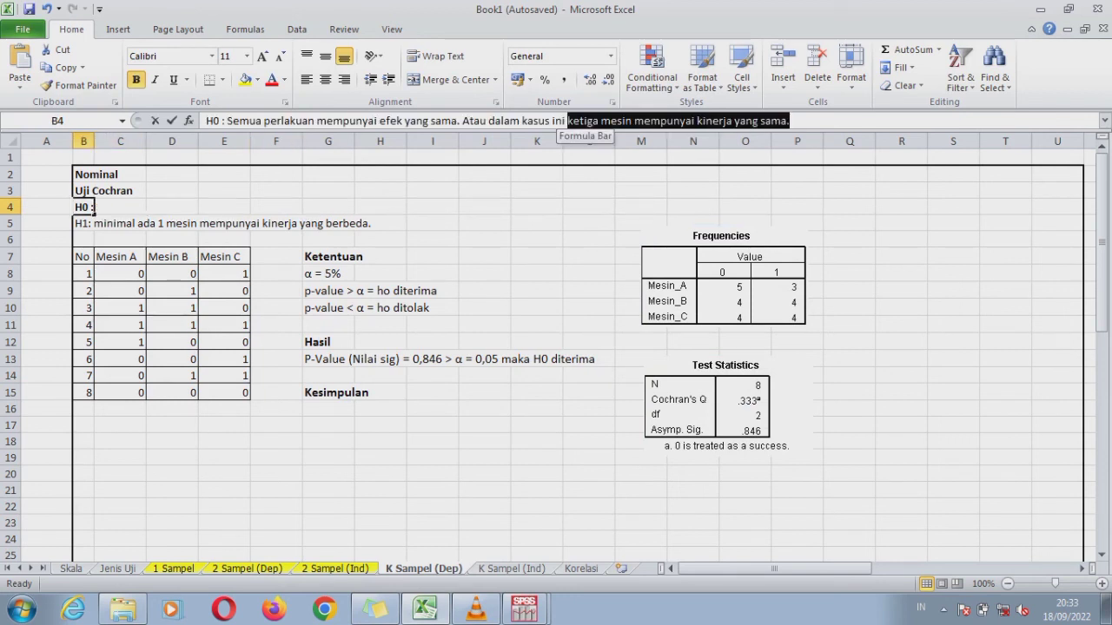
key("Escape")
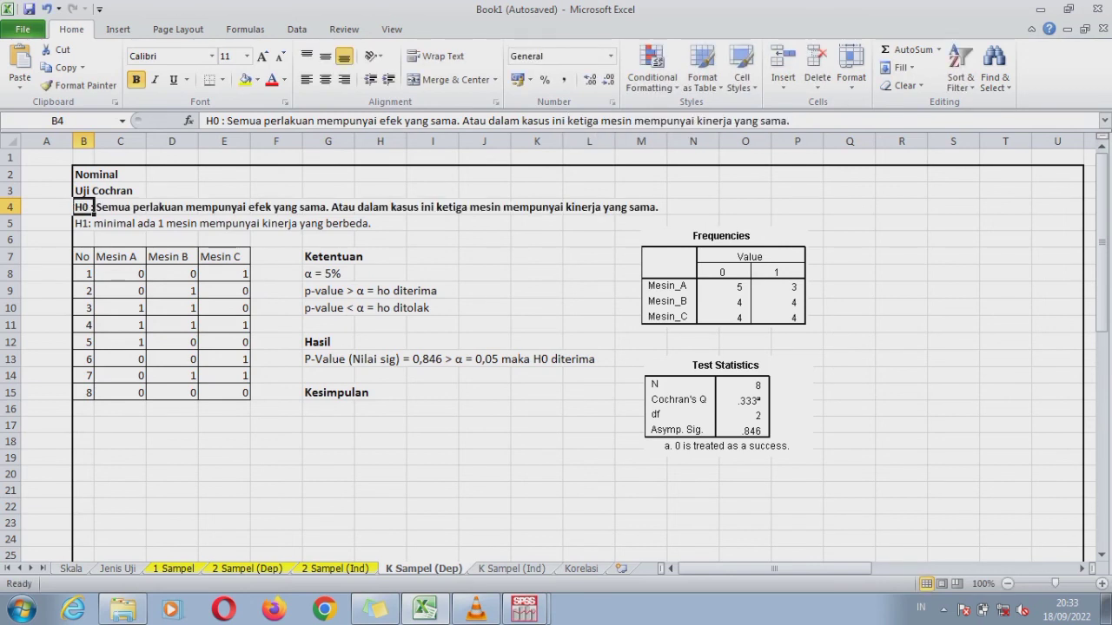
left_click(328, 409)
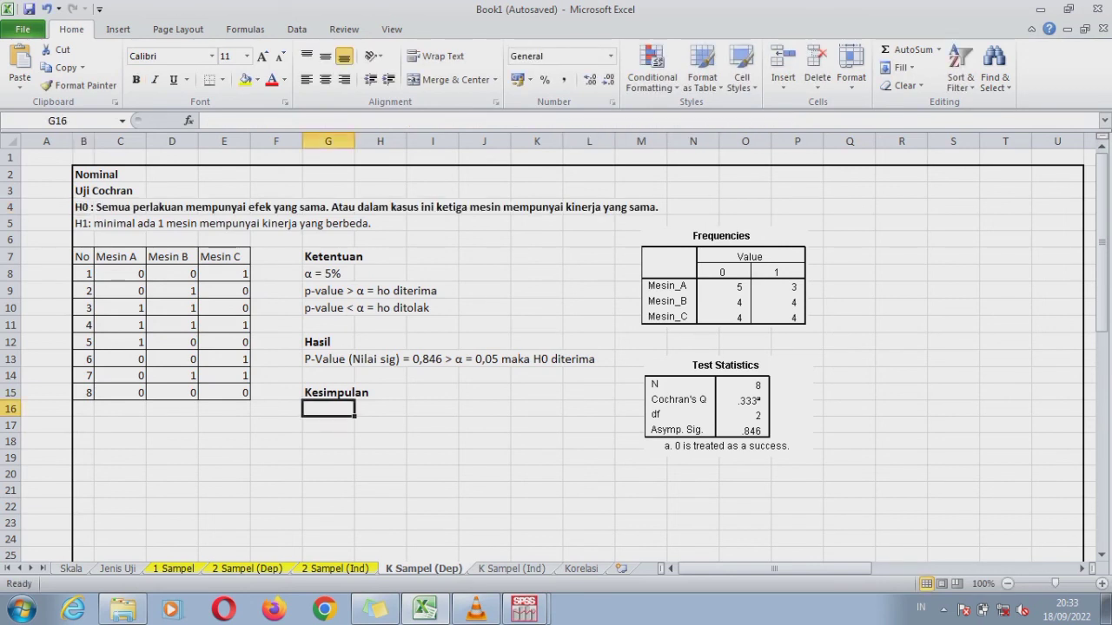
key("ctrl+v")
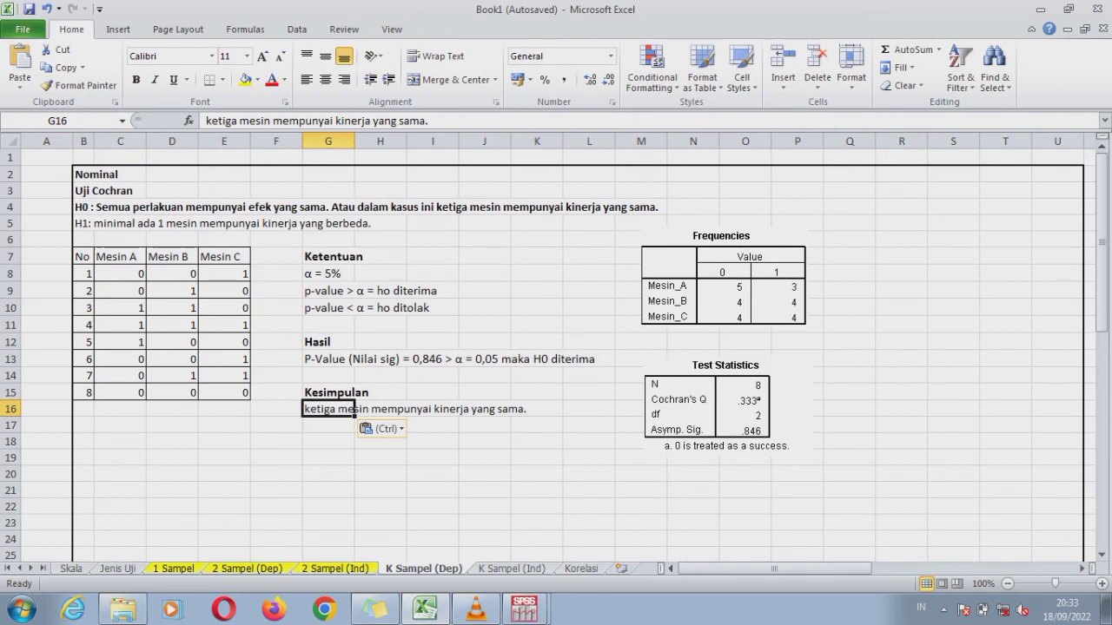
left_click(484, 457)
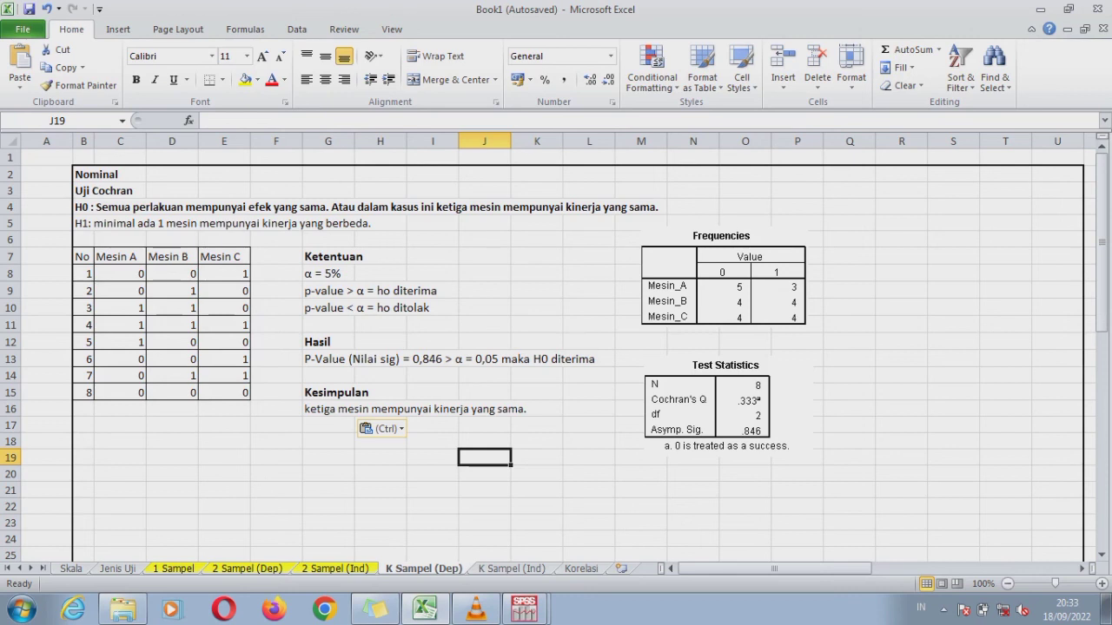
left_click(120, 257)
left_click(172, 257)
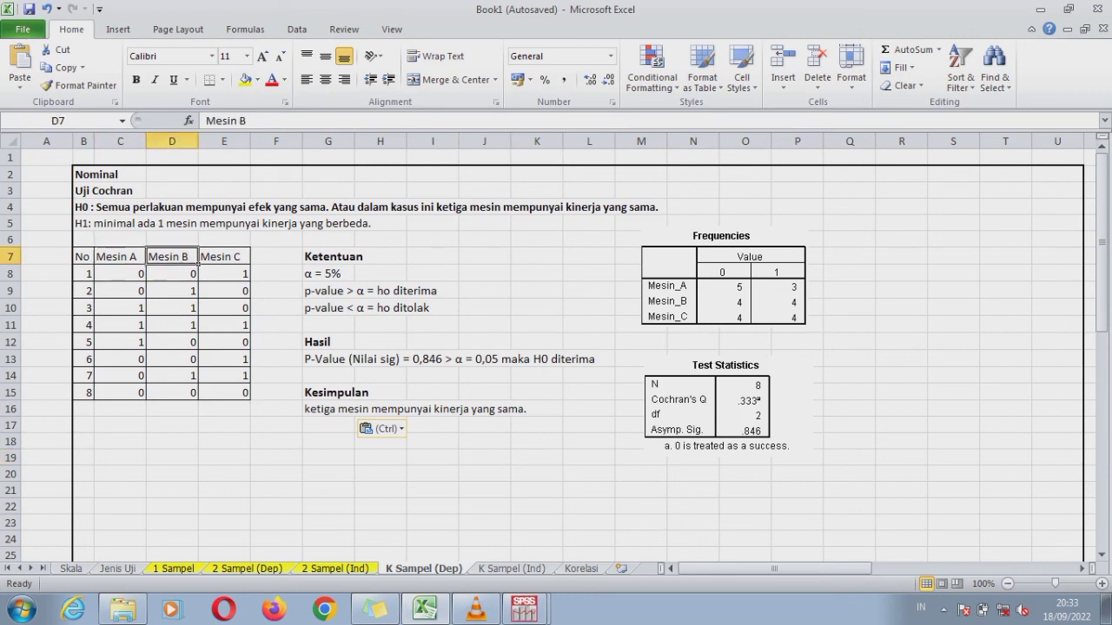
left_click(224, 257)
left_click(432, 474)
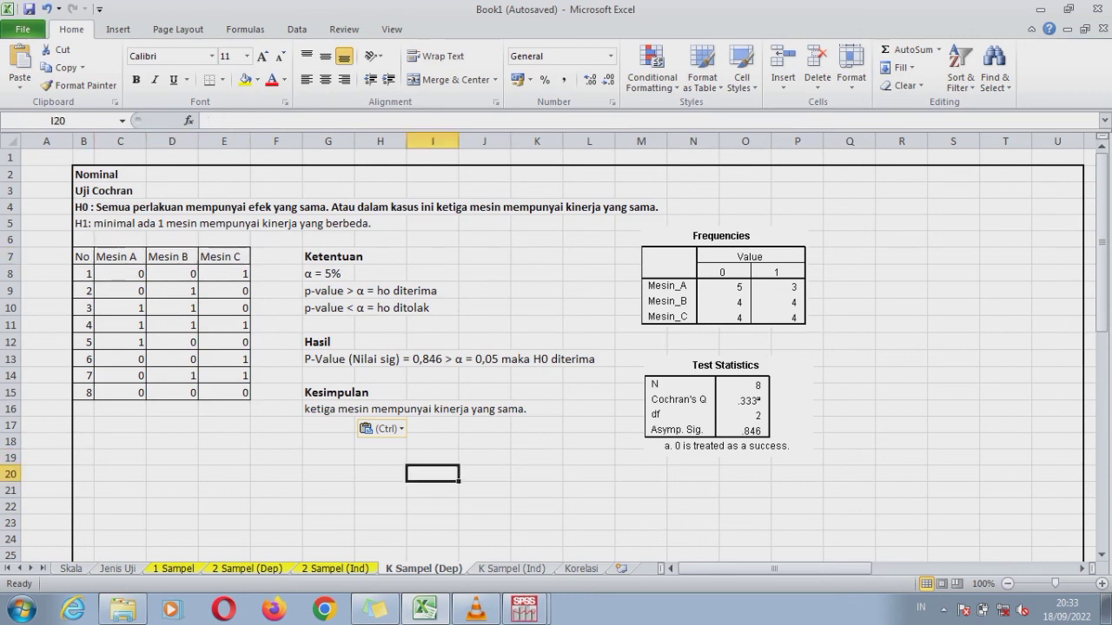